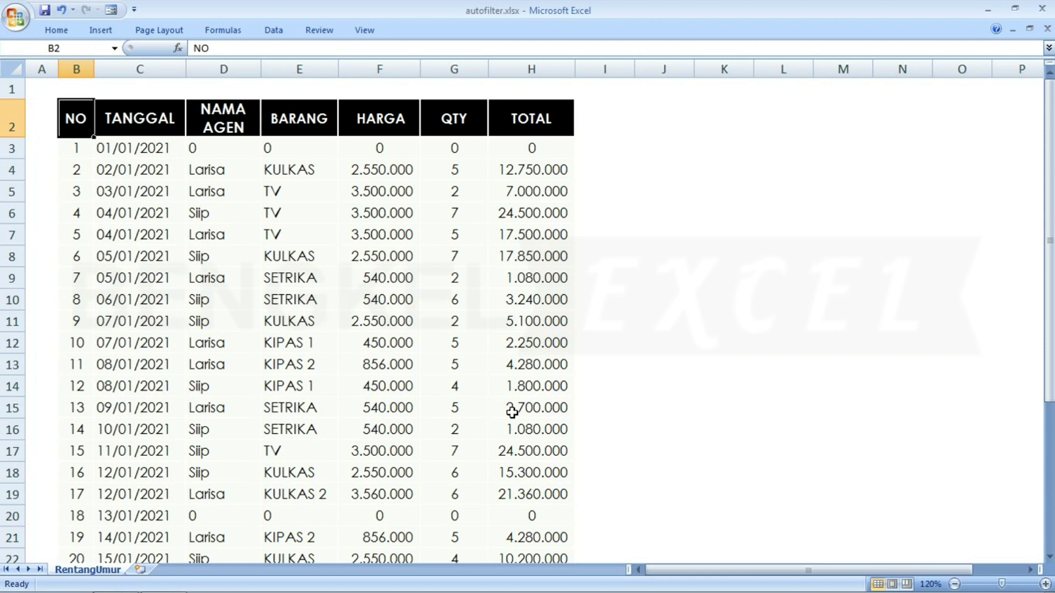
key("Right")
key("Right")
key("Right")
key("Right")
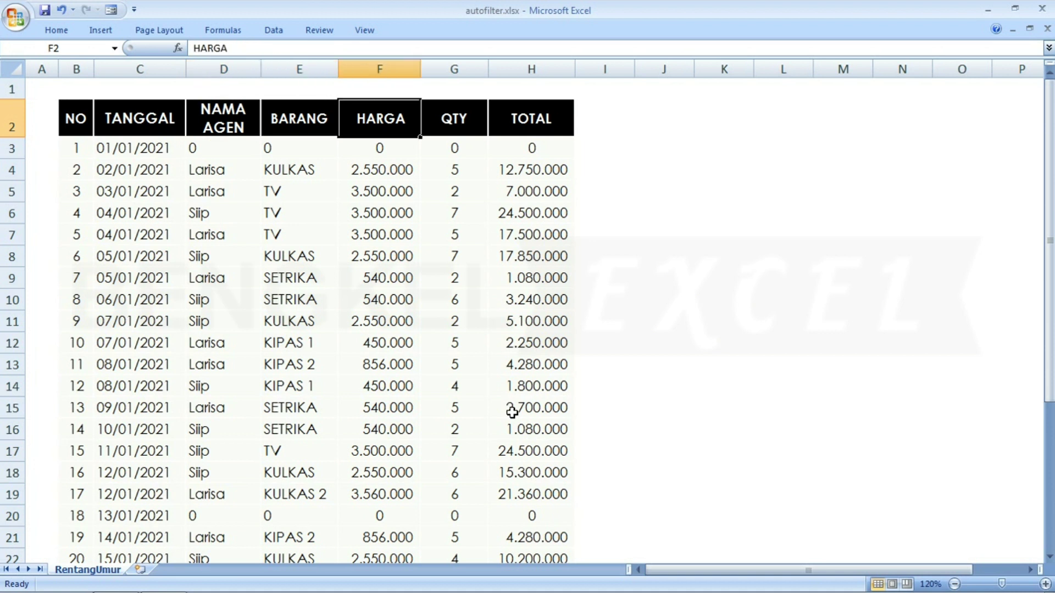
key("Left")
key("Left")
key("Left")
key("Left")
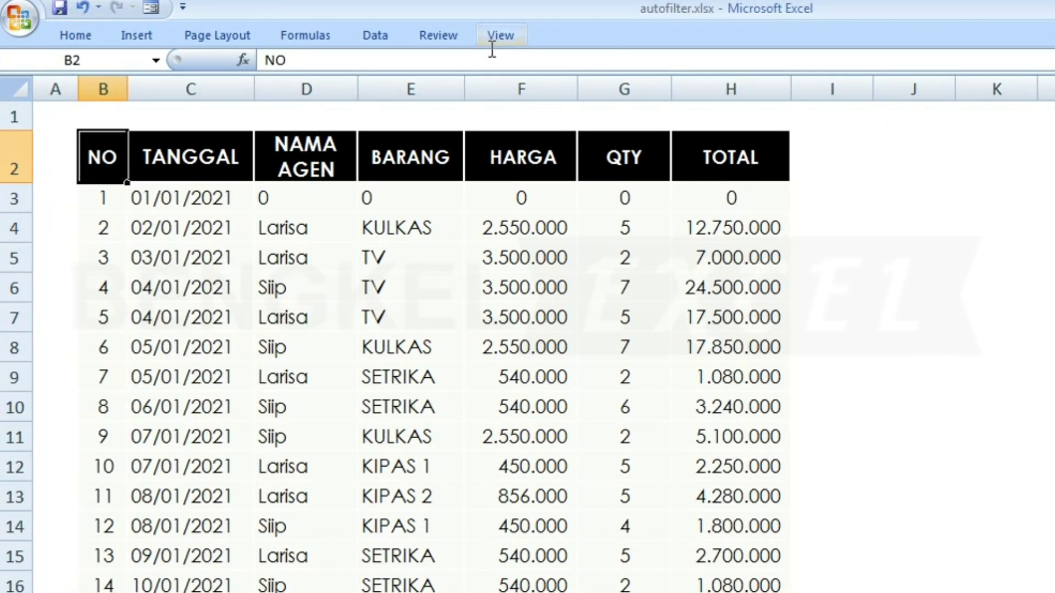
- Turn on AutoFilter for the table's header row and remove it again
left_click(363, 36)
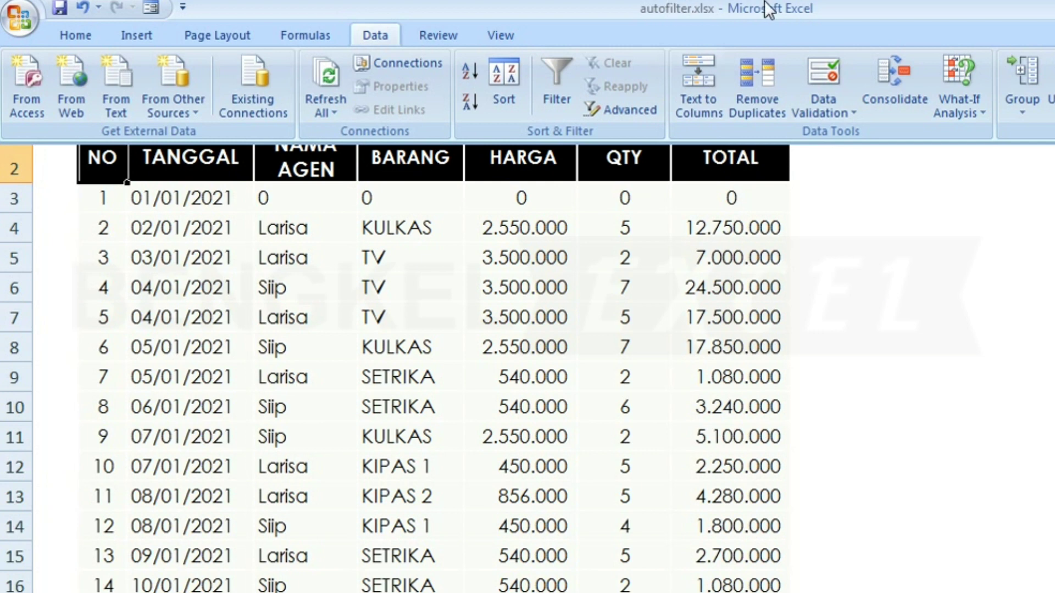
left_click(560, 95)
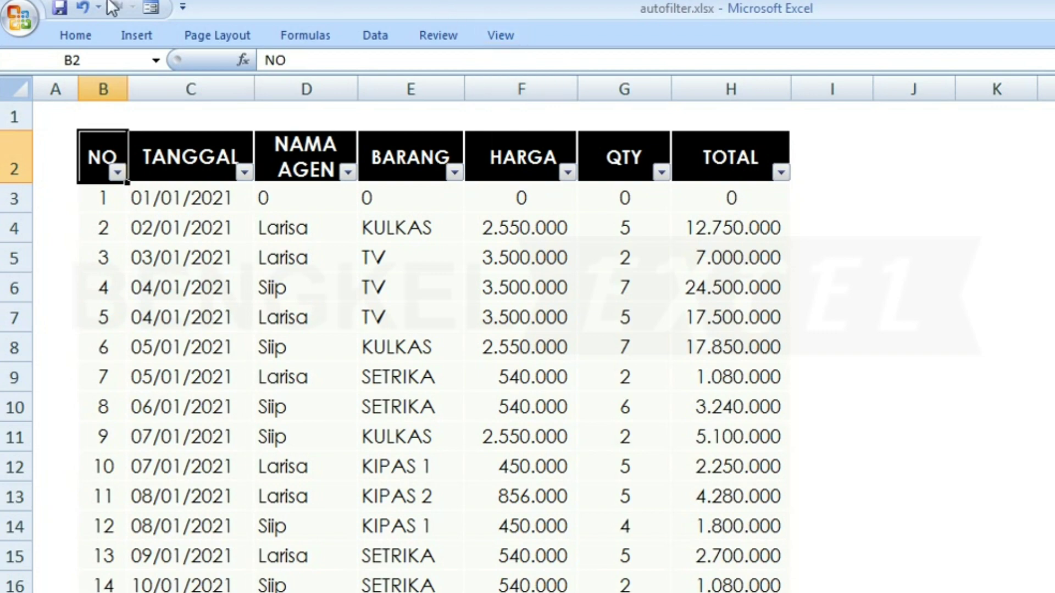
left_click(62, 29)
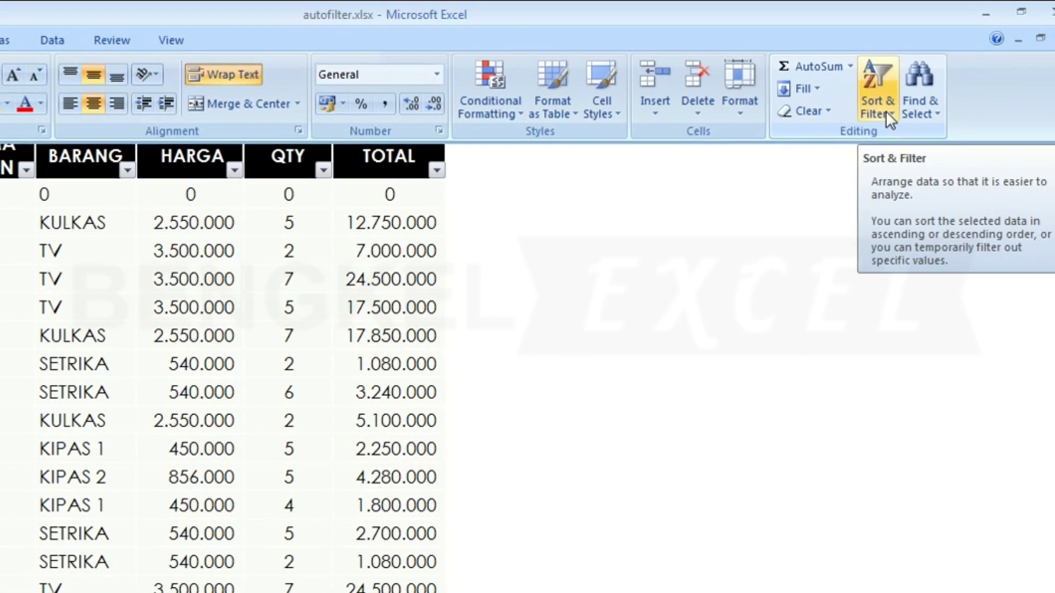
left_click(882, 113)
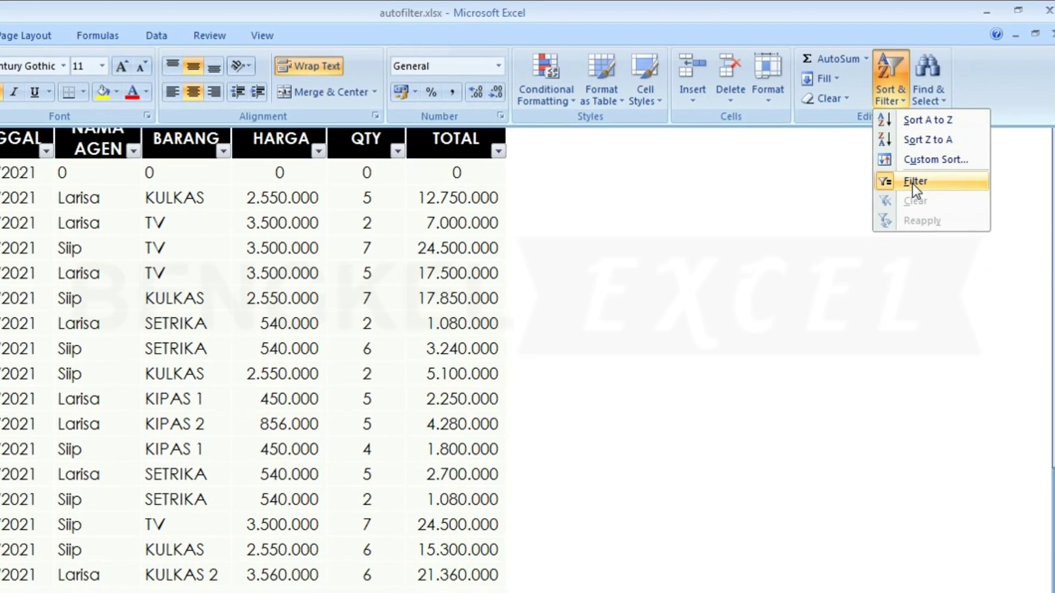
left_click(913, 181)
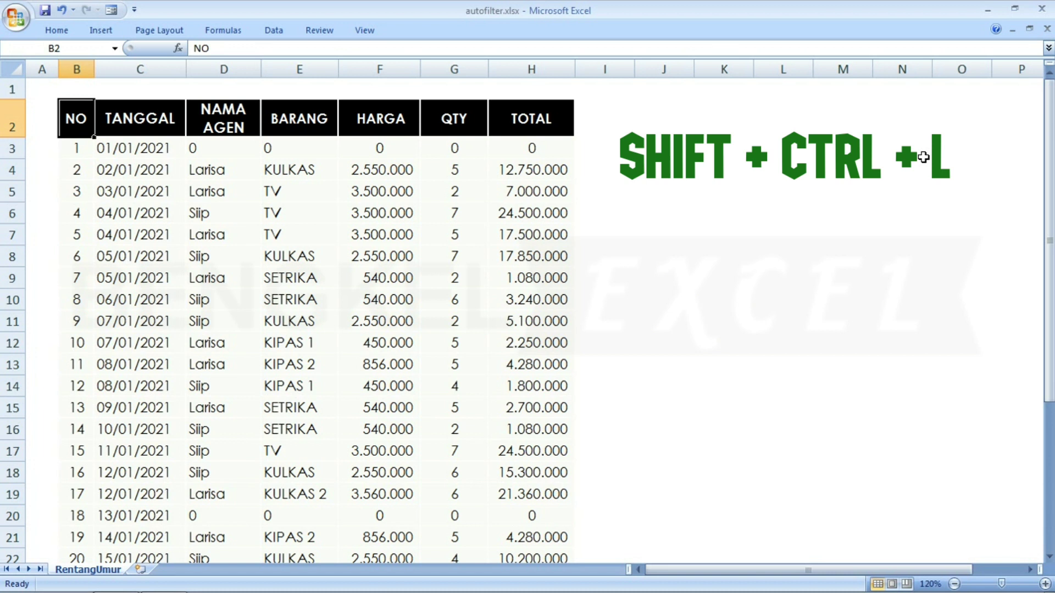
- Enable AutoFilter on the table and filter NAMA AGEN to only the agent named in cell D4
key("ctrl+shift+l")
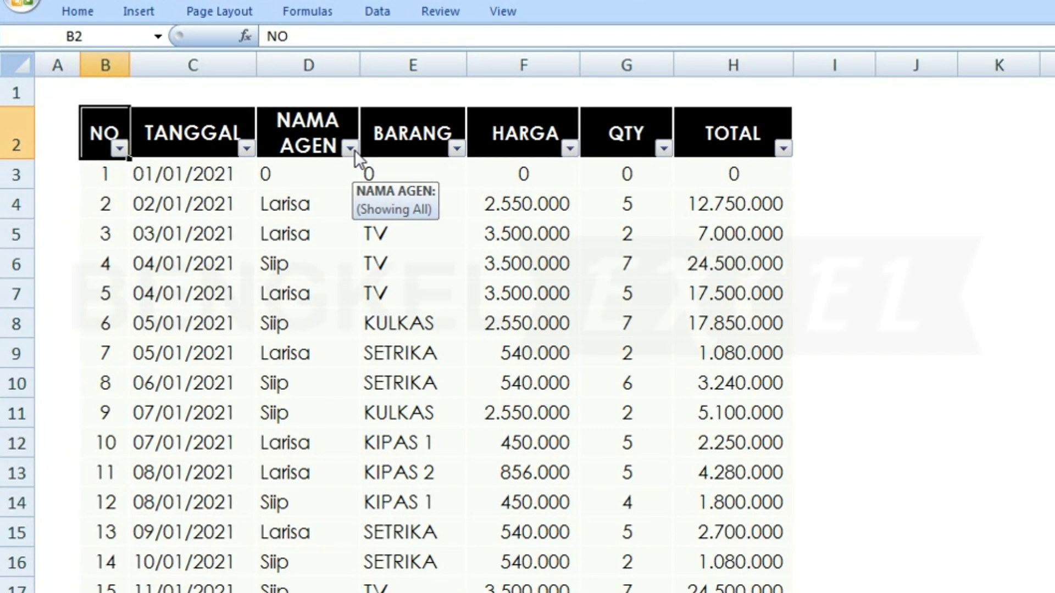
left_click(352, 149)
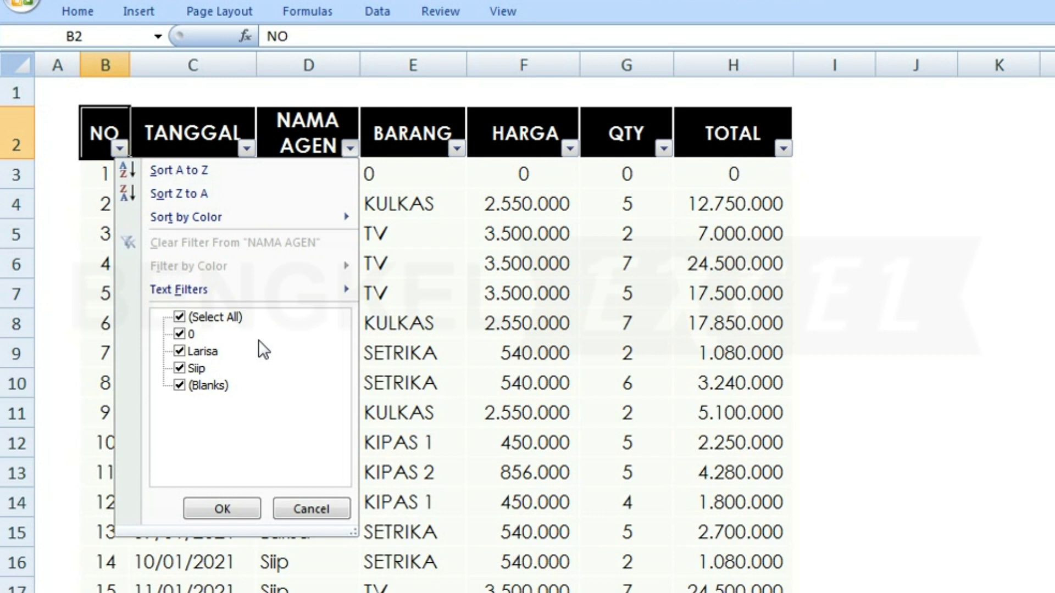
left_click(178, 313)
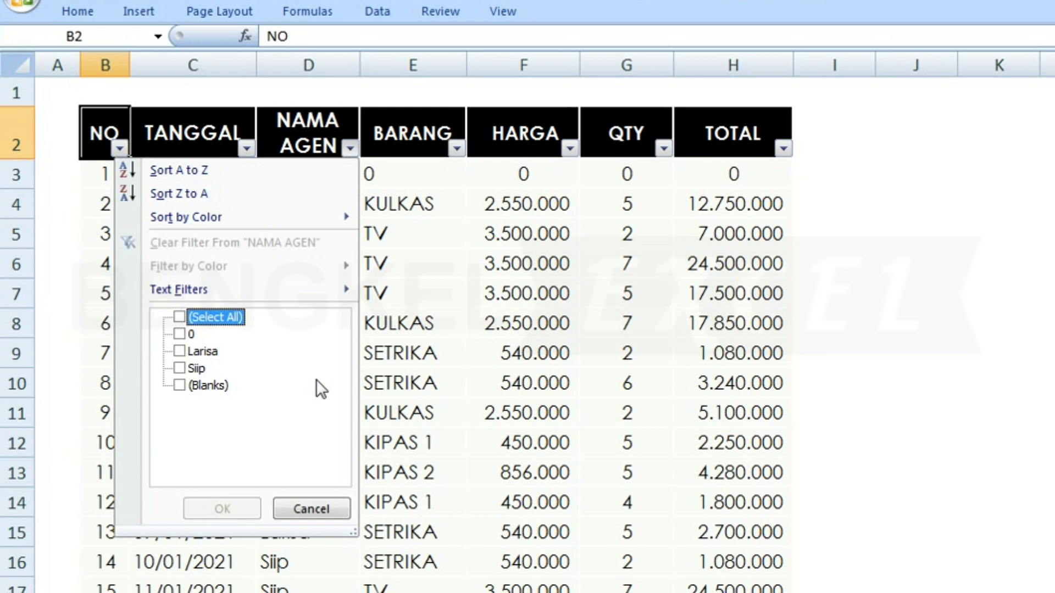
left_click(179, 350)
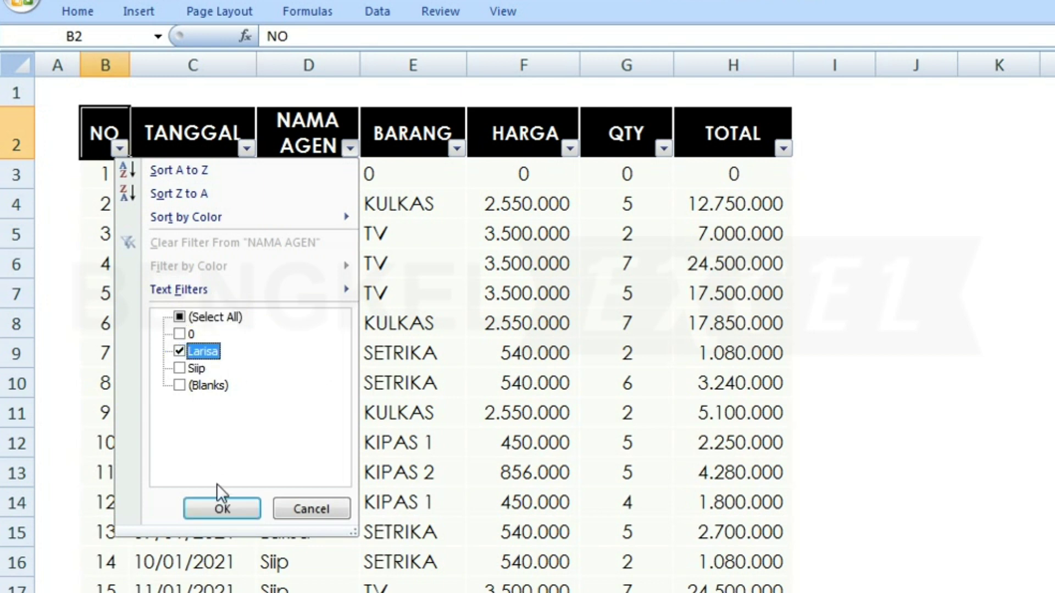
left_click(213, 508)
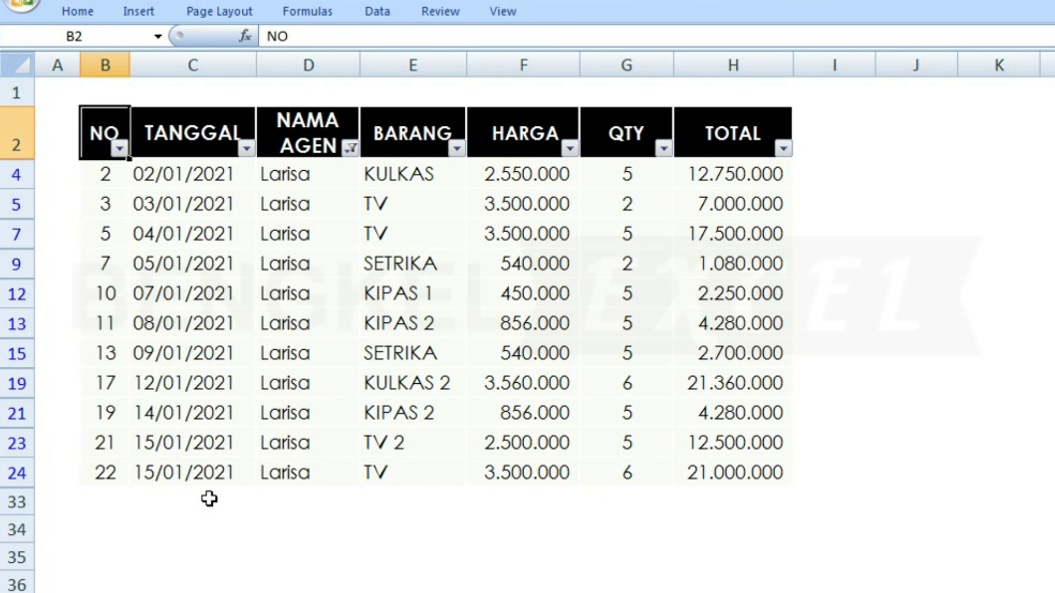
- Filter the BARANG column to show only KIPAS 2
left_click(458, 148)
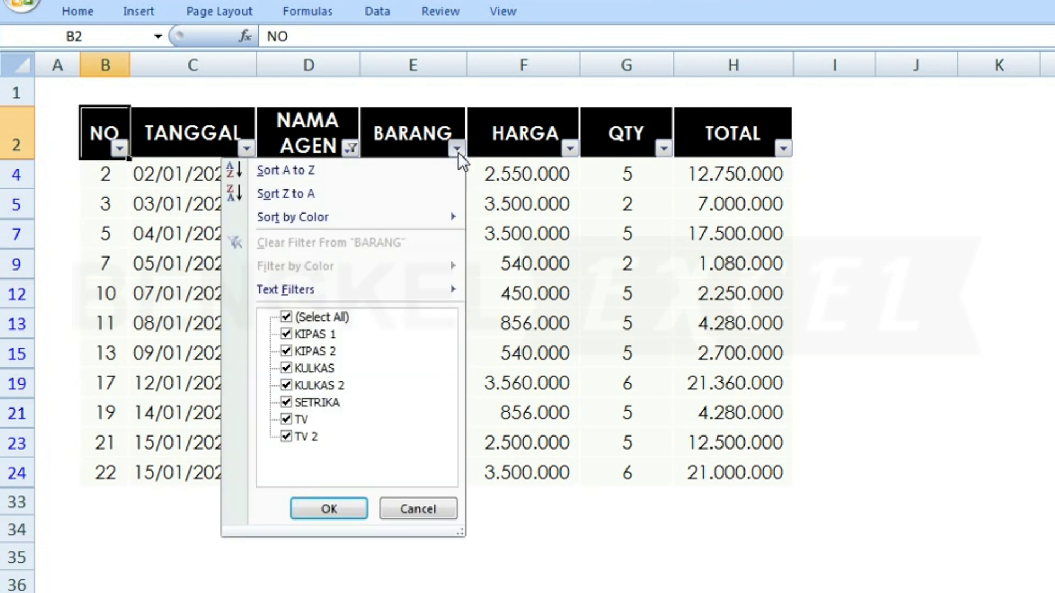
left_click(285, 317)
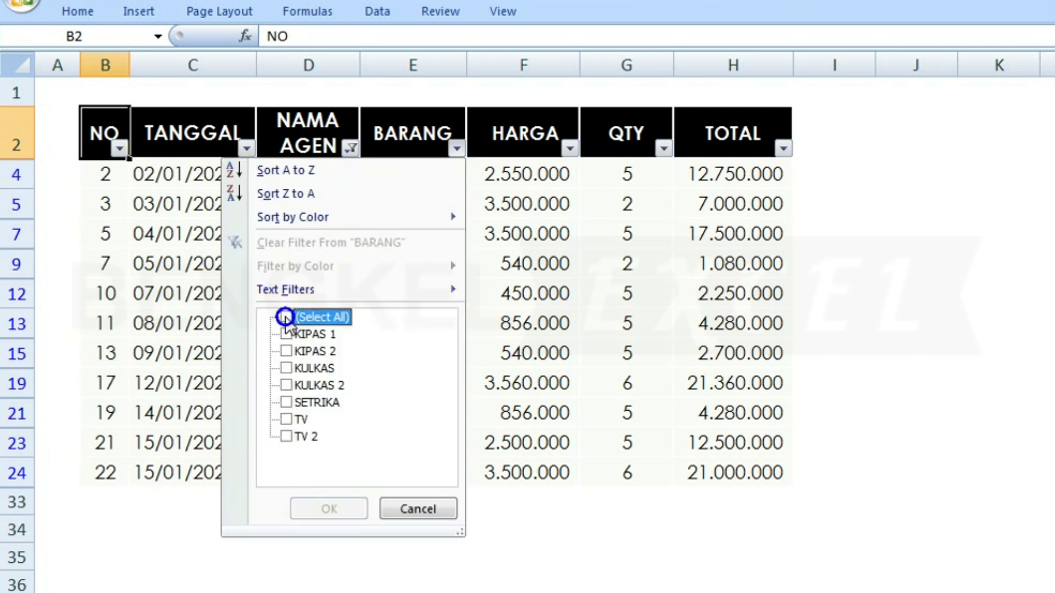
left_click(288, 351)
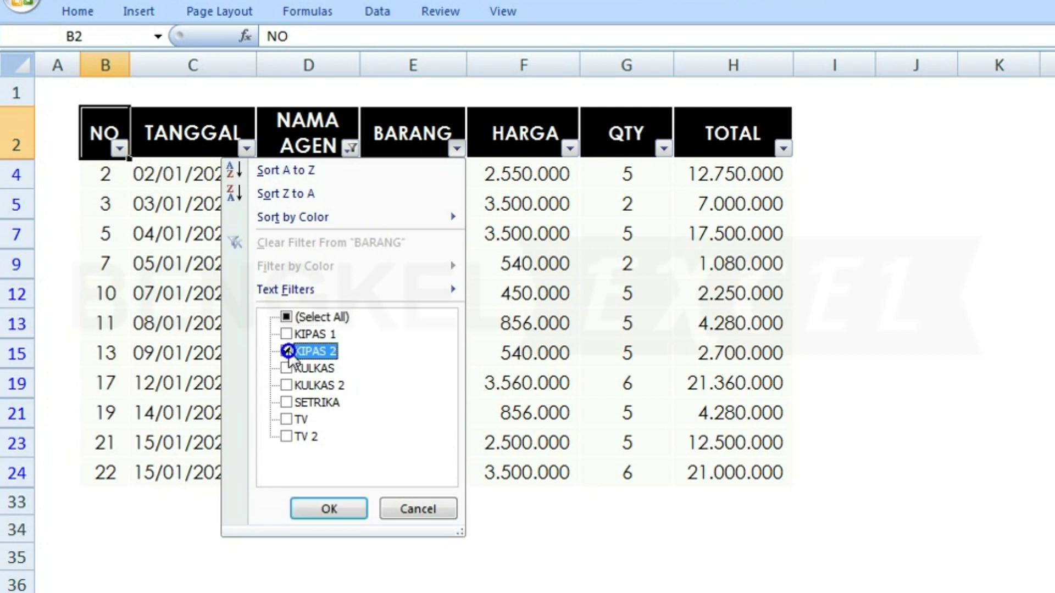
left_click(309, 506)
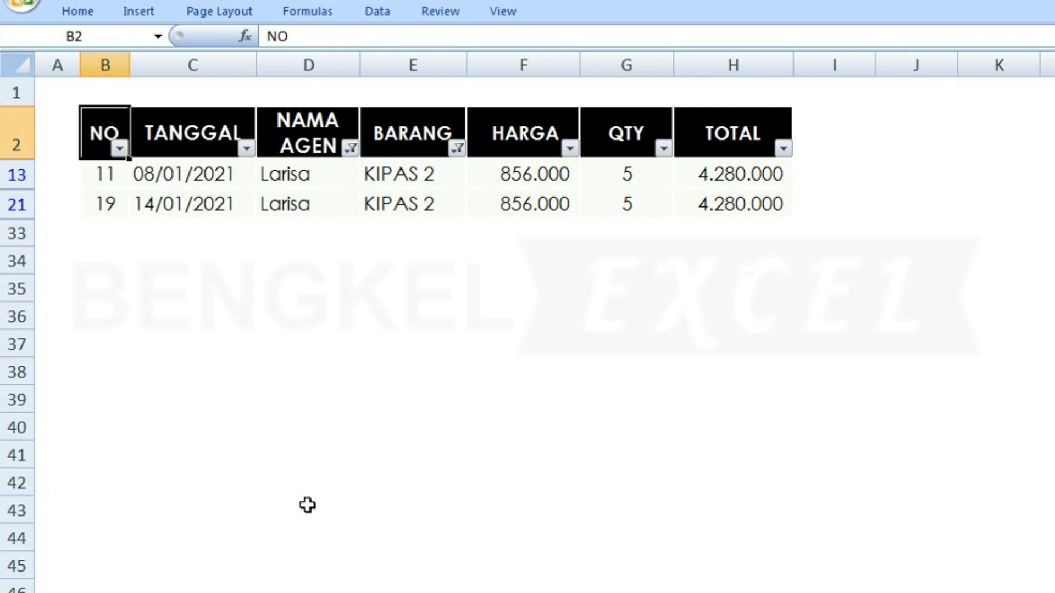
left_click(350, 148)
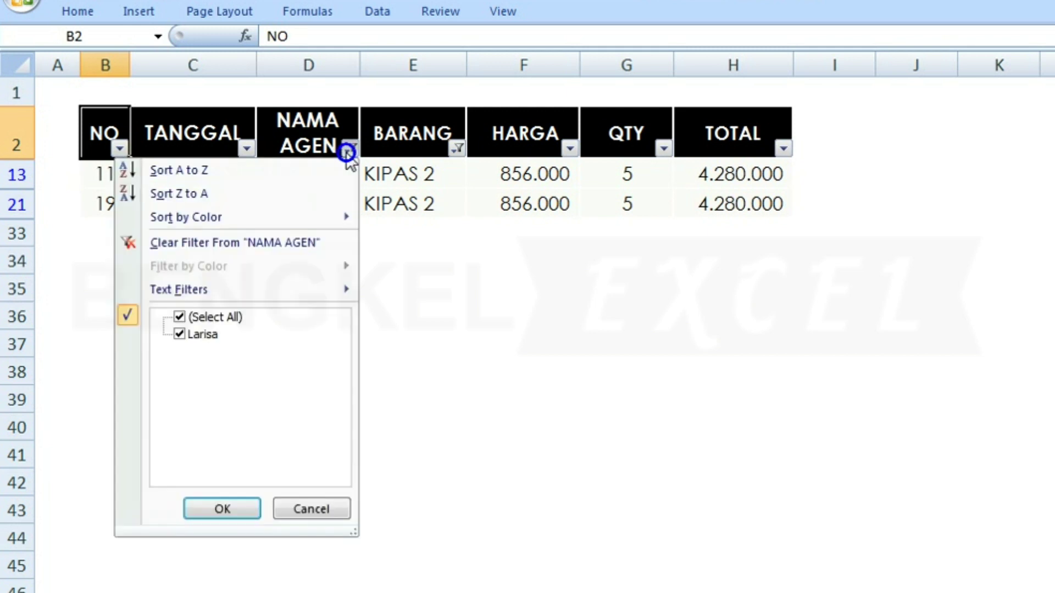
left_click(180, 317)
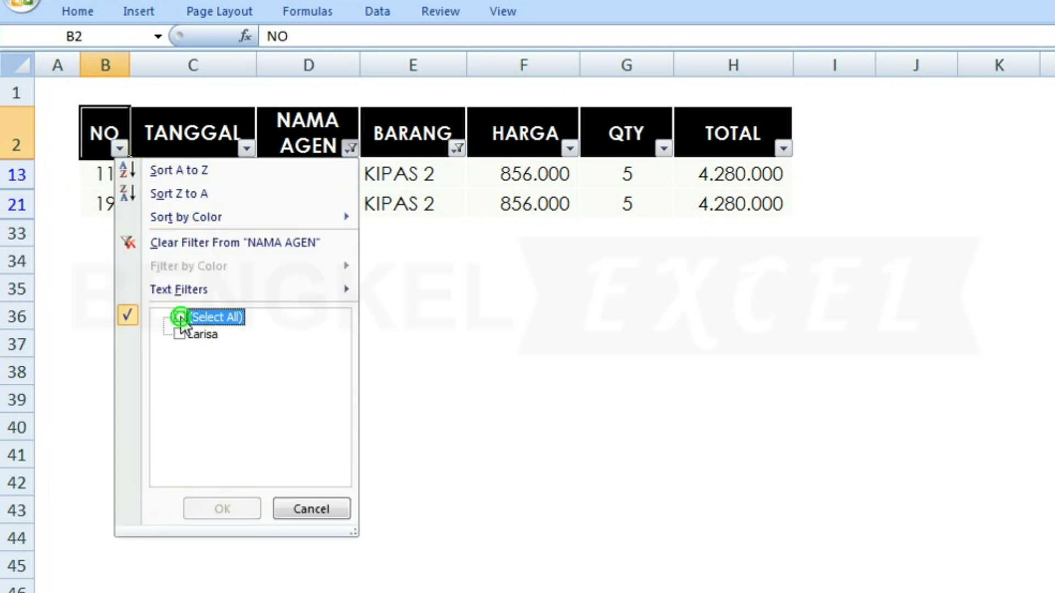
left_click(324, 508)
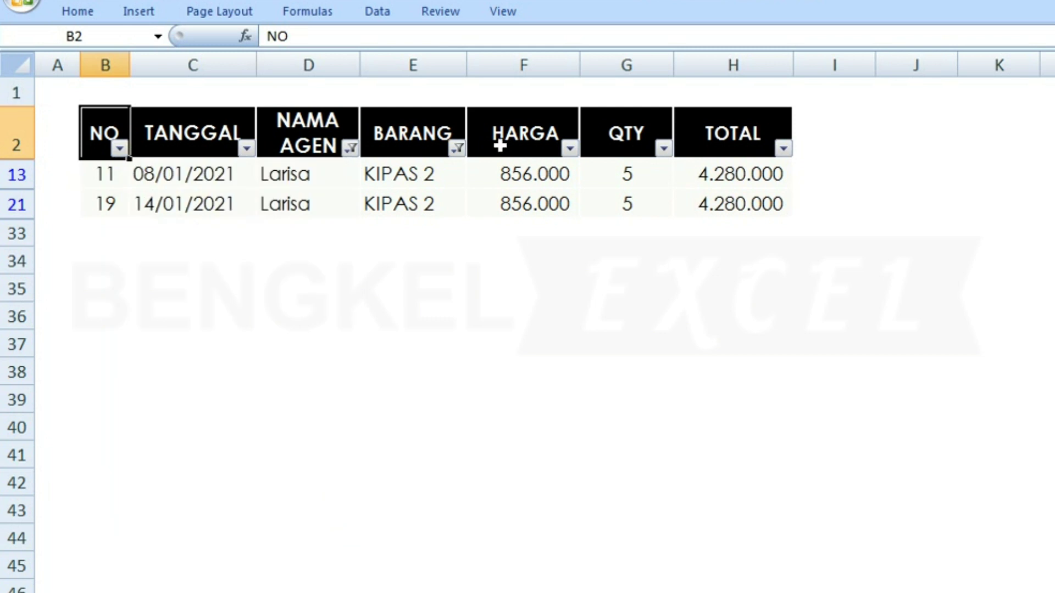
- Reselect all values in the BARANG filter and in the NAMA AGEN filter to show every row
left_click(458, 149)
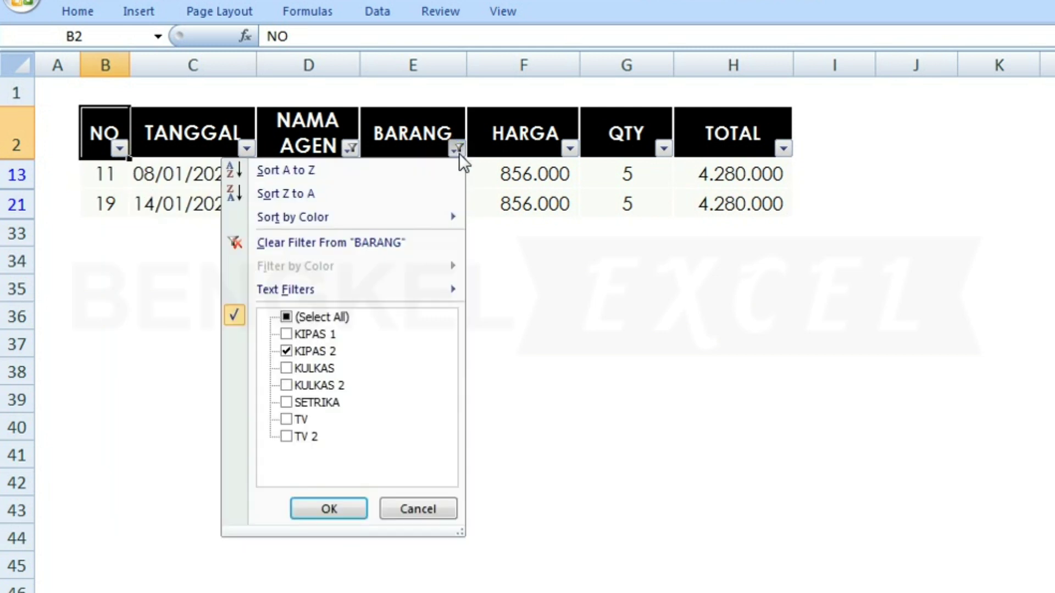
left_click(297, 319)
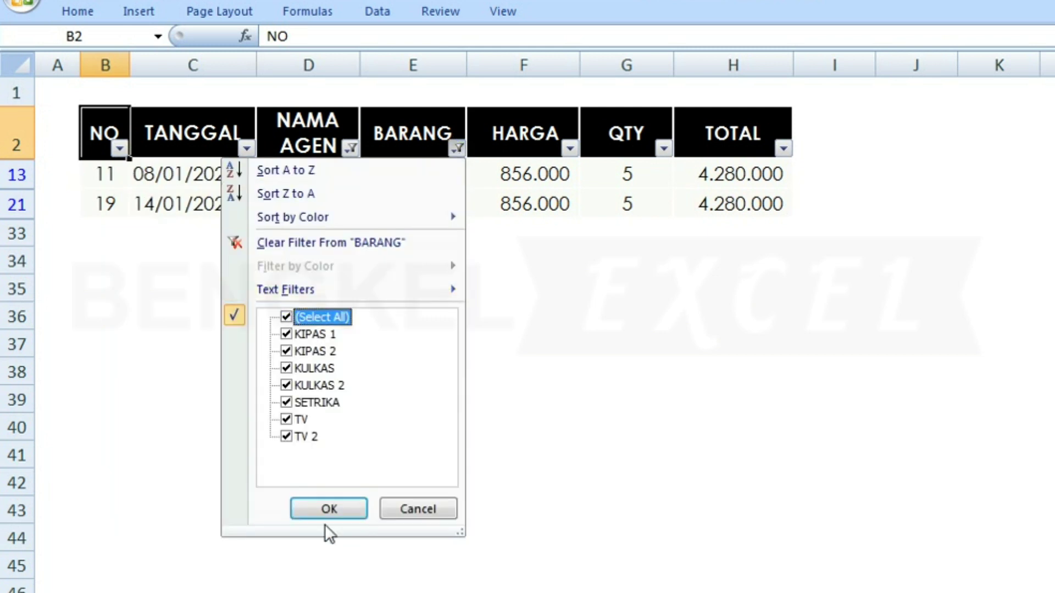
left_click(336, 512)
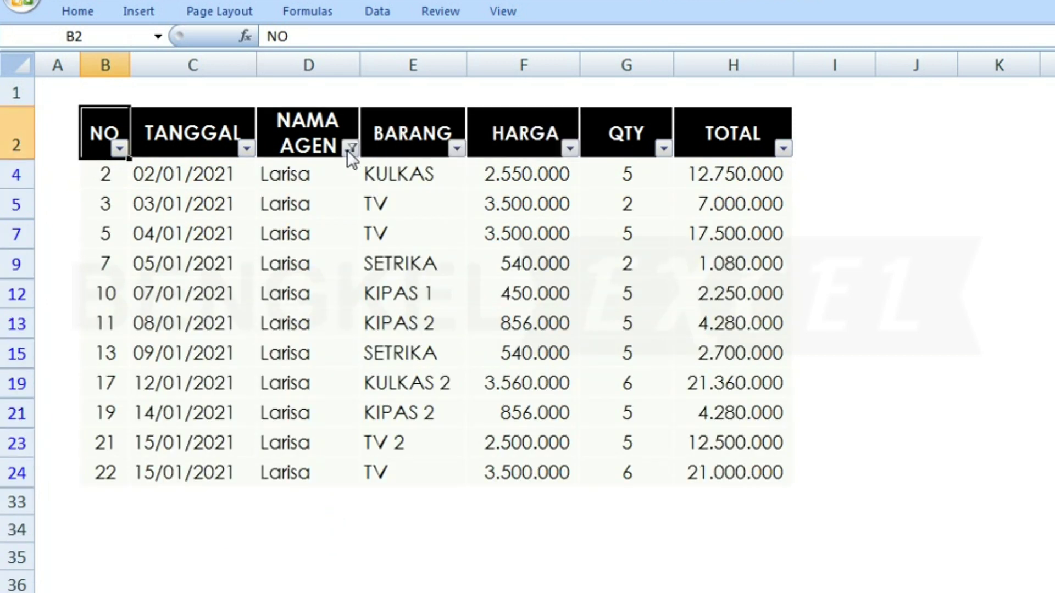
left_click(348, 148)
left_click(210, 317)
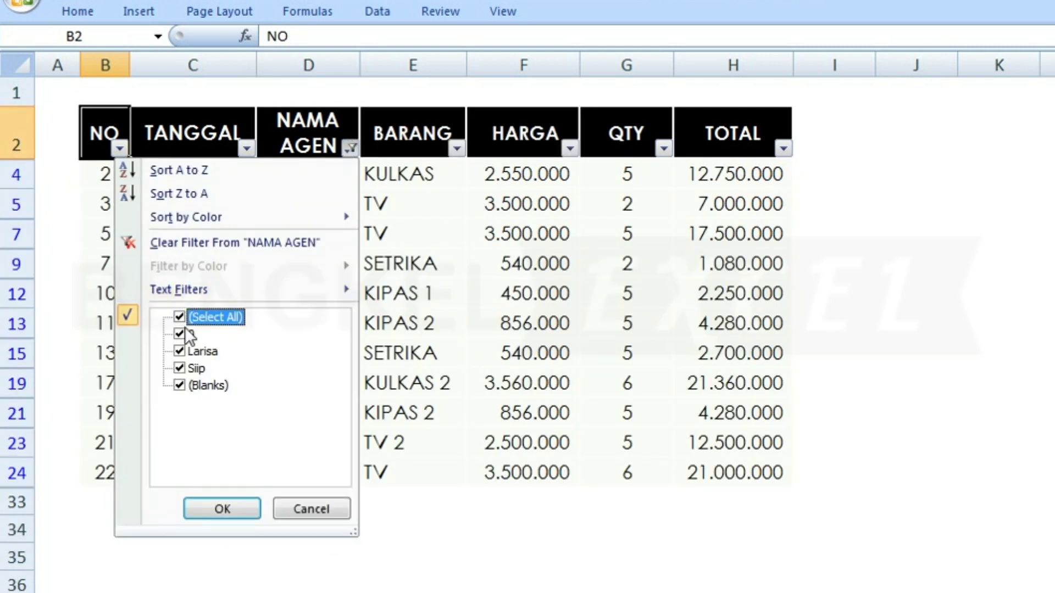
left_click(220, 507)
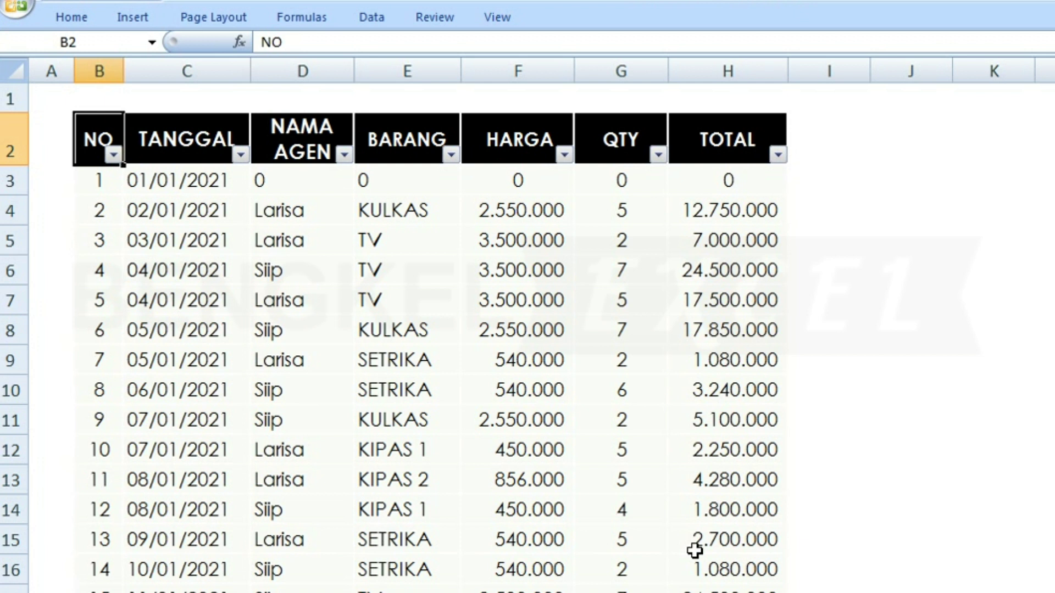
- Apply a text filter to NAMA AGEN for rows that contain "Si"
left_click(345, 155)
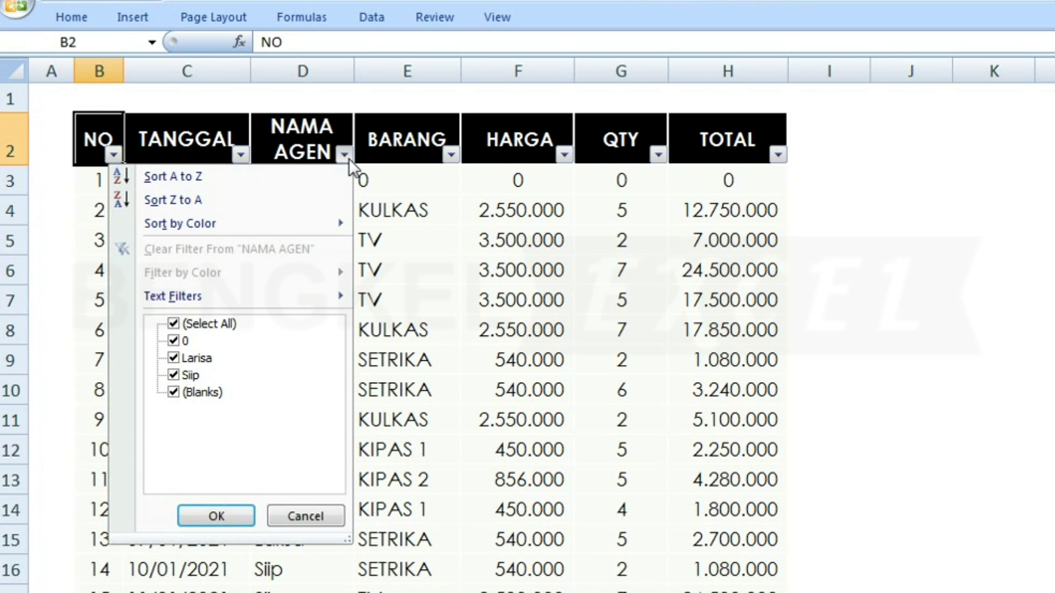
mouse_move(265, 295)
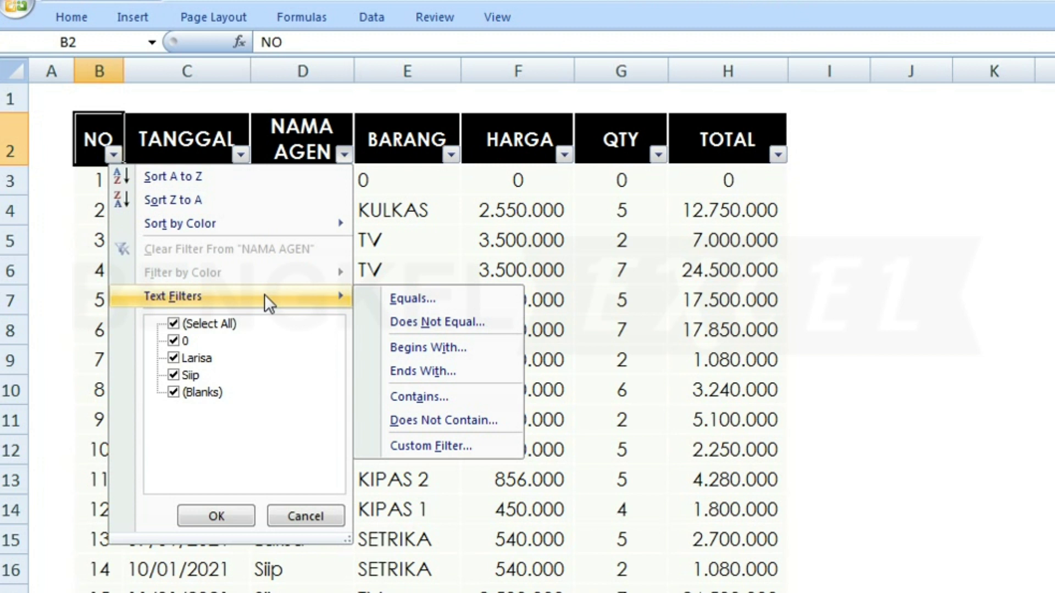
left_click(435, 396)
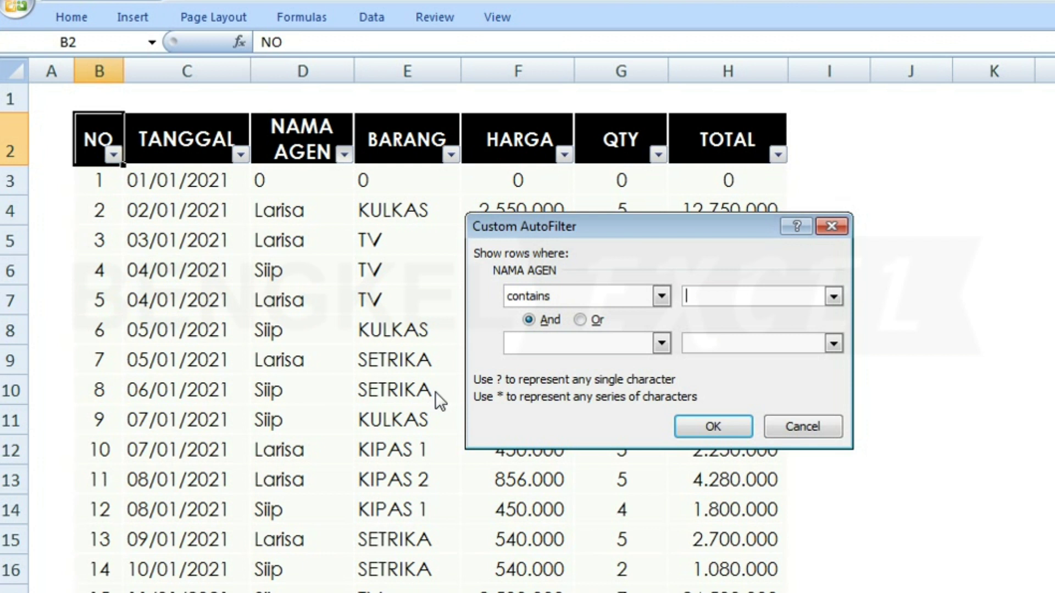
type("Si")
left_click(694, 423)
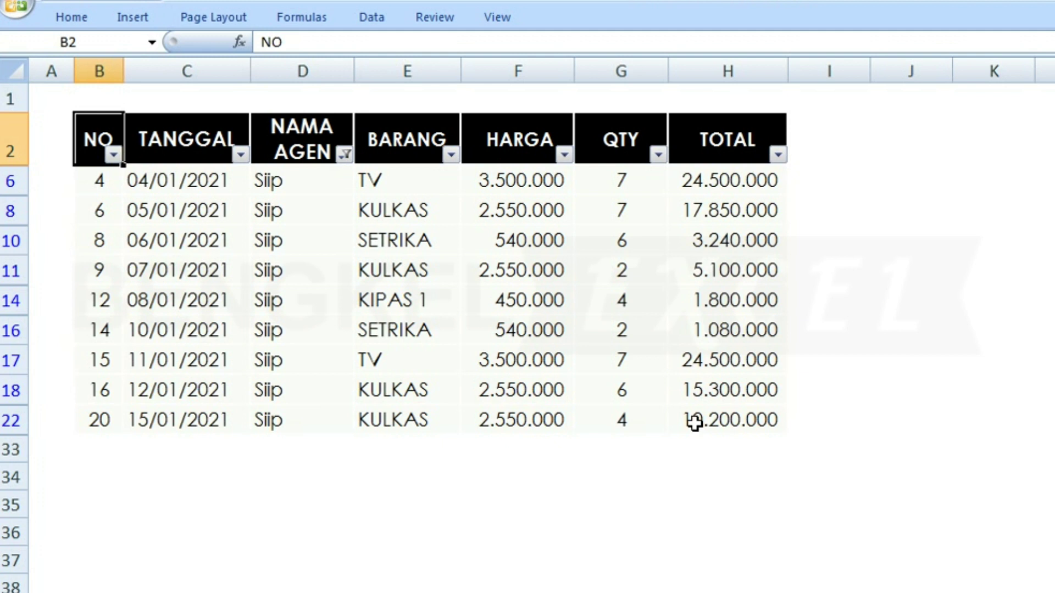
- Reselect all values in the NAMA AGEN filter to replace the text filter
left_click(344, 153)
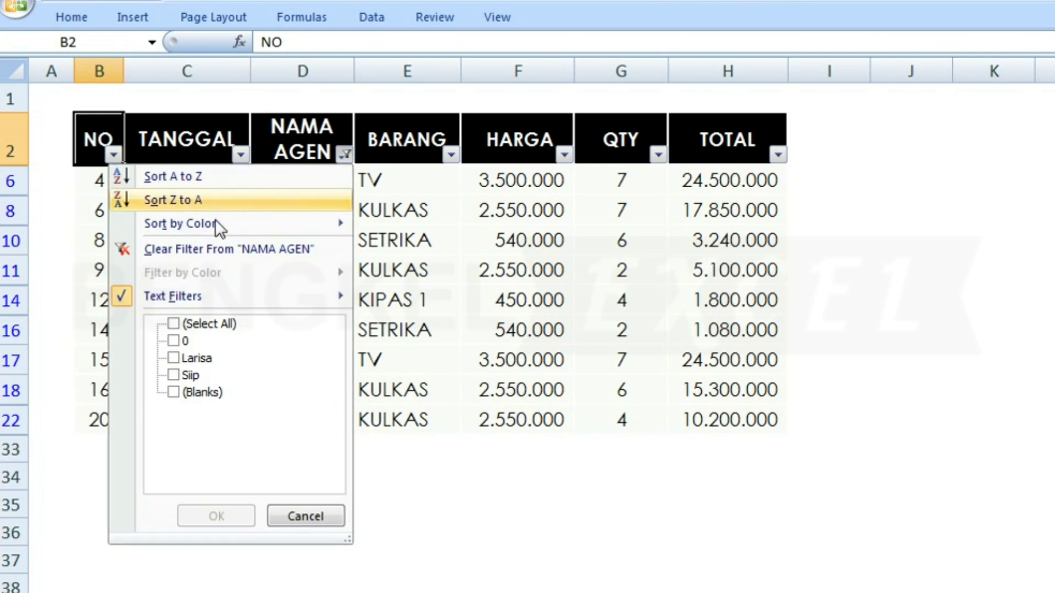
left_click(175, 324)
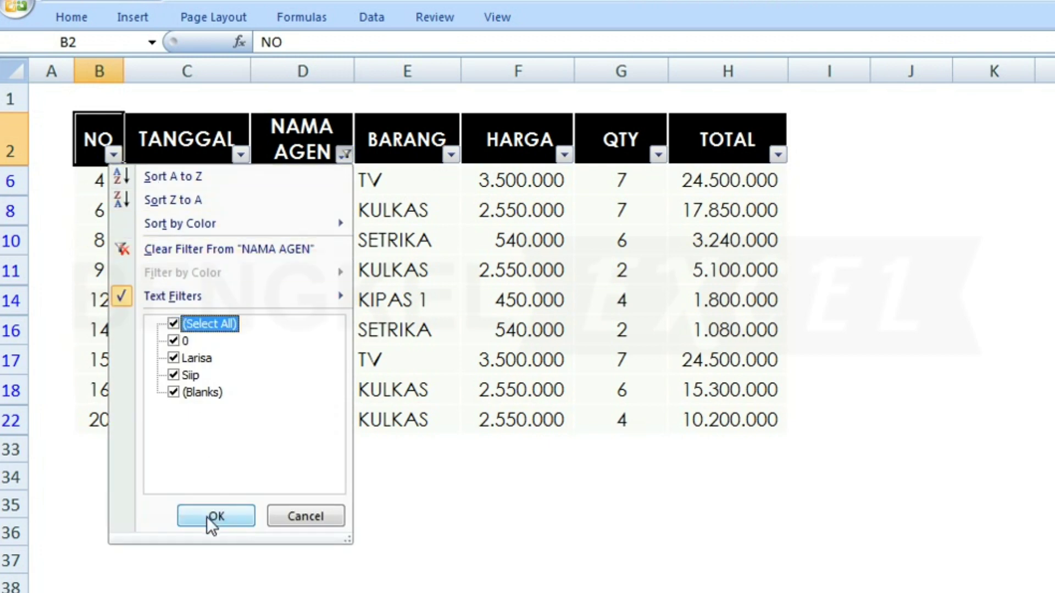
left_click(210, 516)
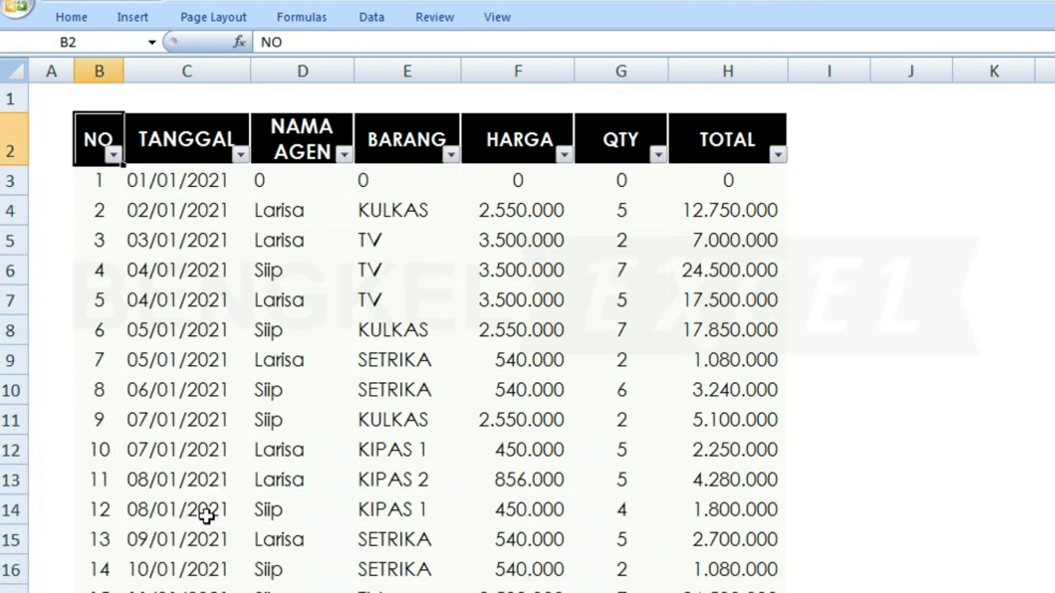
- Replace the agent name in cell D7 with "Siup"
left_click(292, 271)
key("Down")
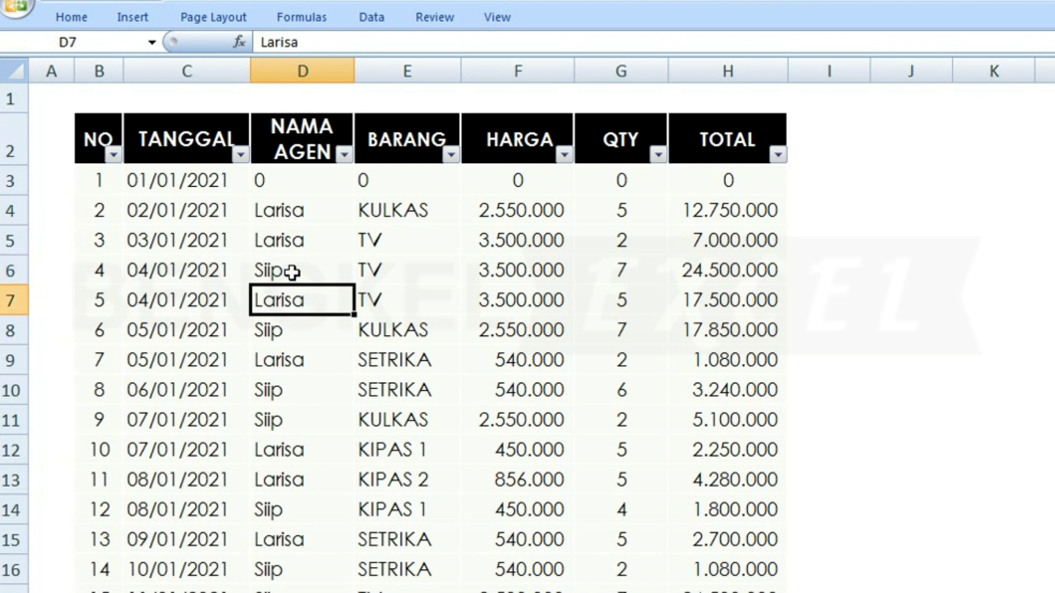
type("Siup")
key("Return")
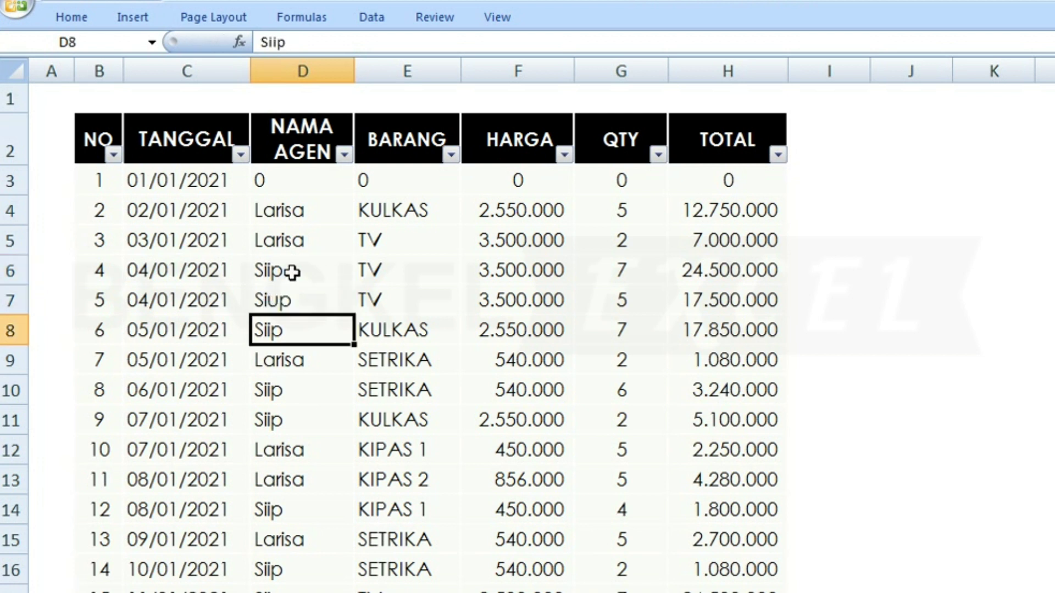
- Apply a text filter to the NAMA AGEN column for rows that contain "si"
left_click(344, 154)
mouse_move(210, 295)
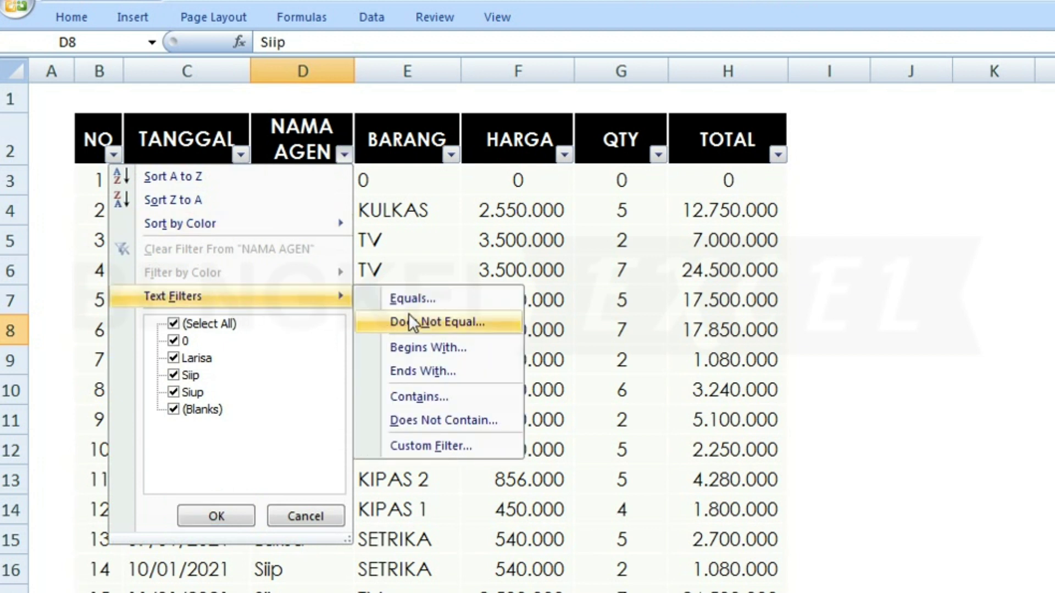
left_click(417, 403)
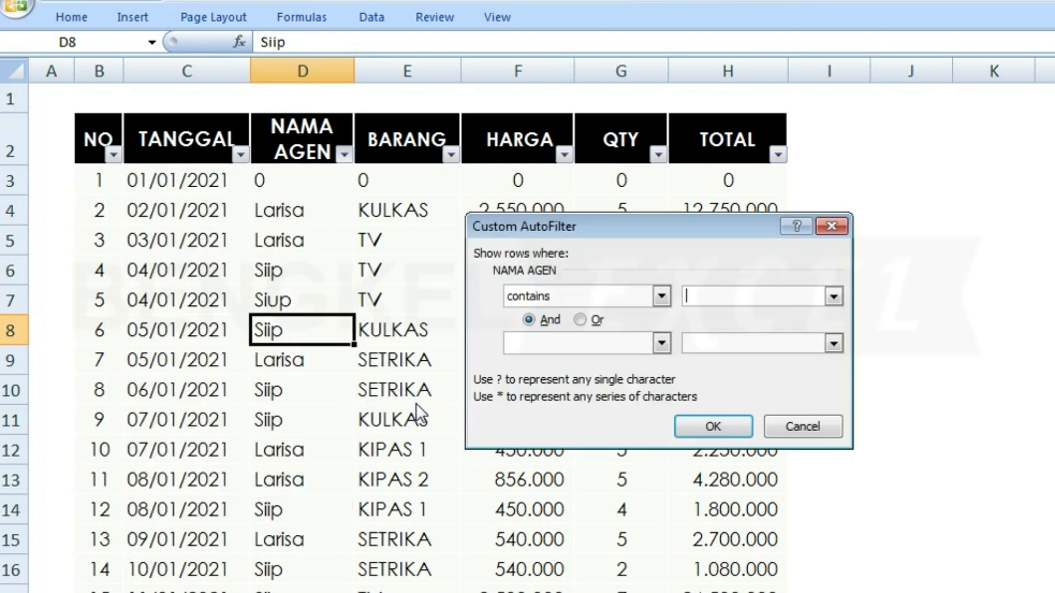
type("si")
key("Return")
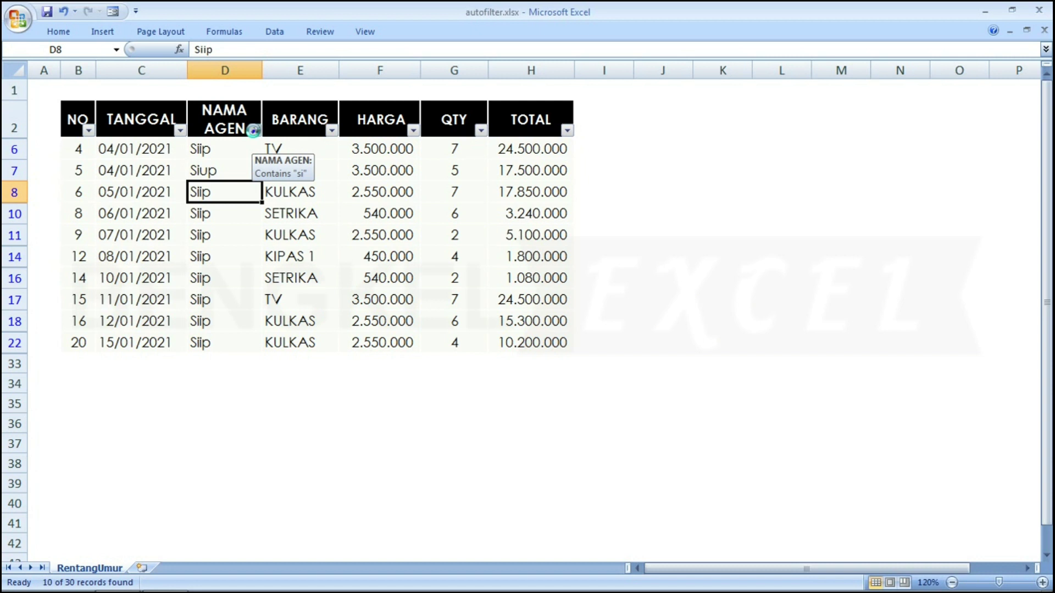
- Reselect all values in the NAMA AGEN filter to remove the "si" condition and show every row
left_click(344, 154)
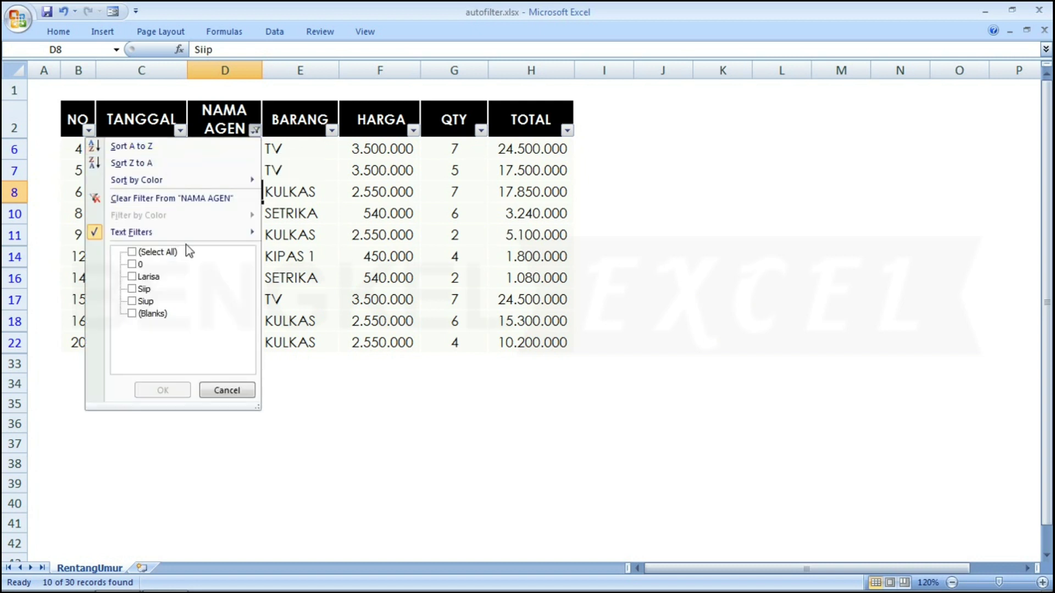
left_click(132, 253)
left_click(162, 390)
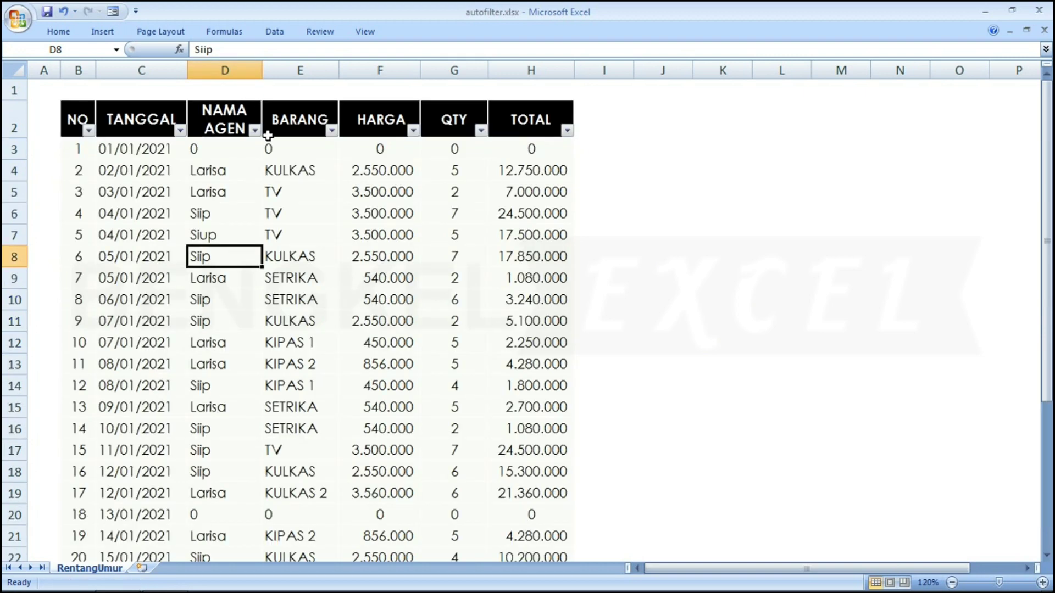
left_click(256, 133)
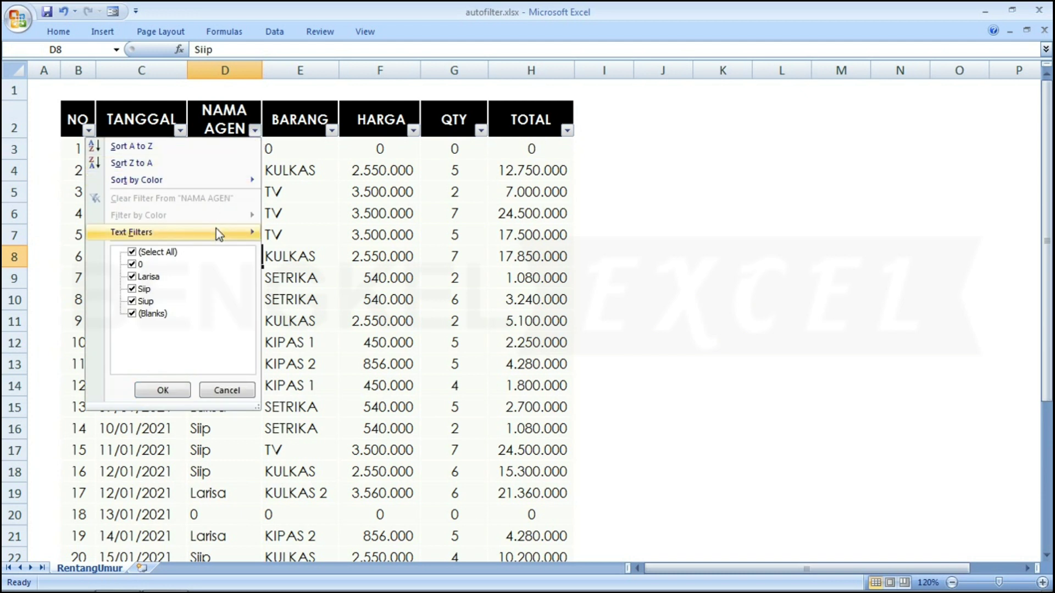
mouse_move(216, 232)
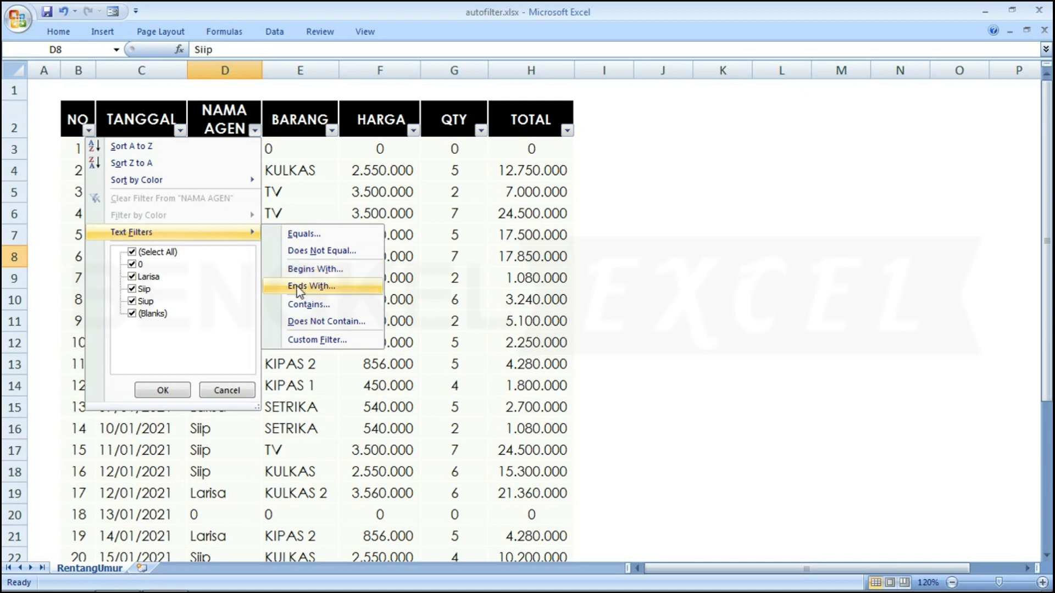
left_click(322, 339)
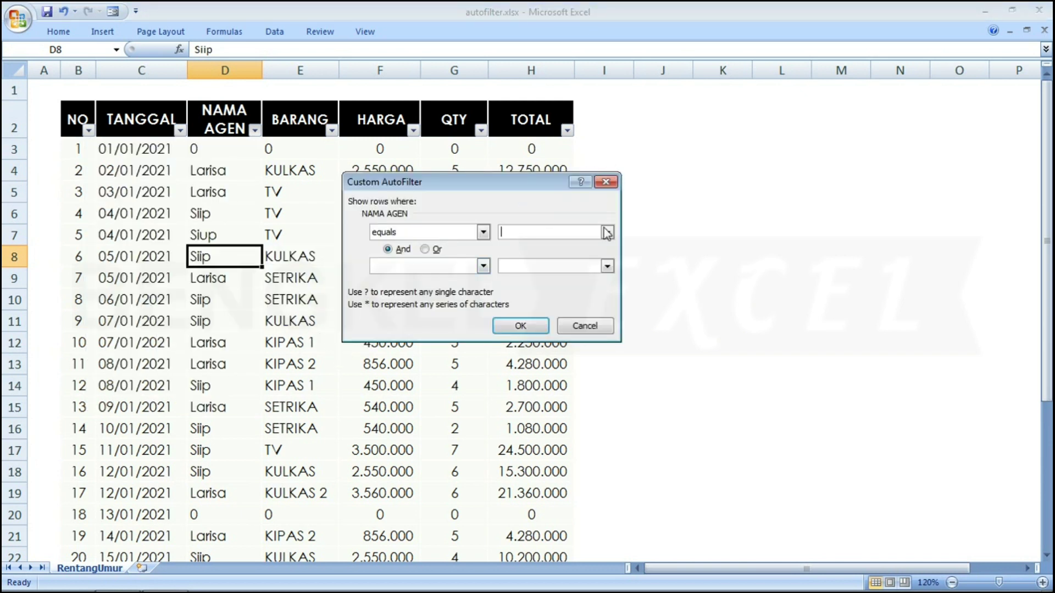
left_click(584, 326)
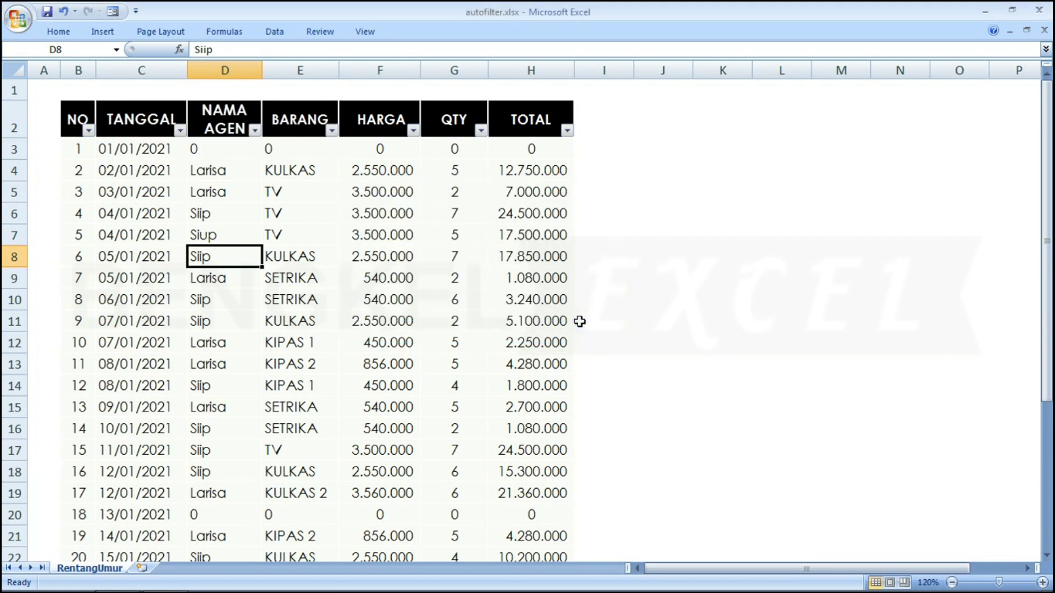
left_click(255, 130)
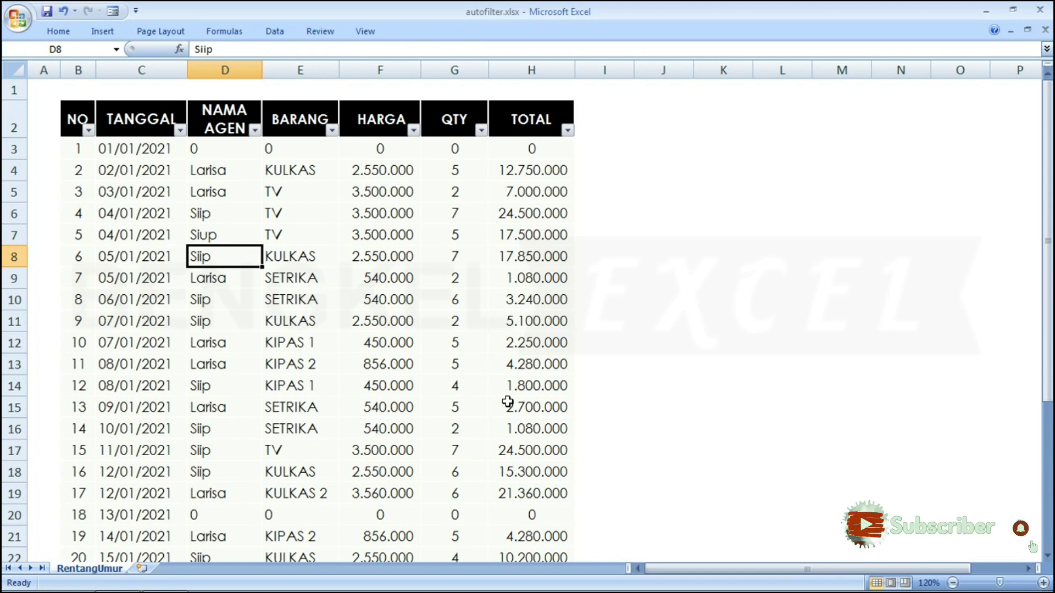
- Filter the TANGGAL column to day 03 of Januari 2021, deselecting all the other January dates
key("Up")
key("Up")
key("Up")
key("Up")
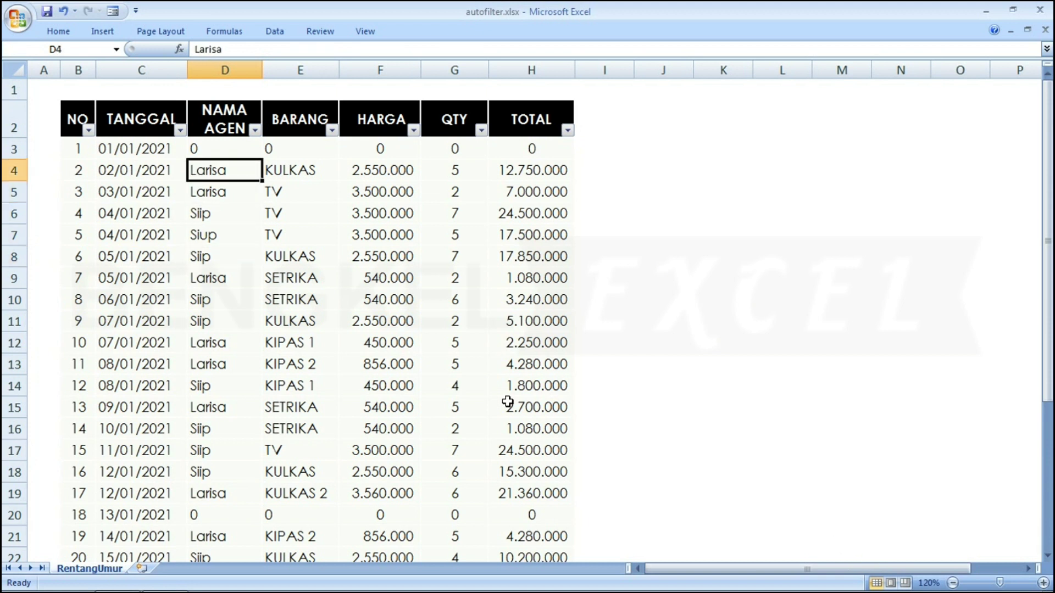
key("Left")
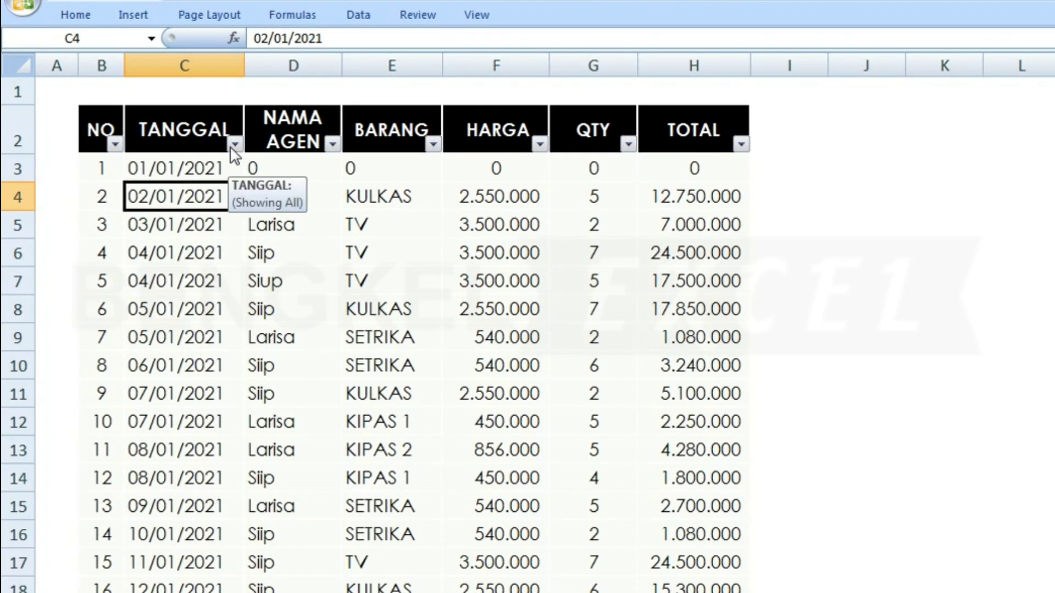
left_click(234, 144)
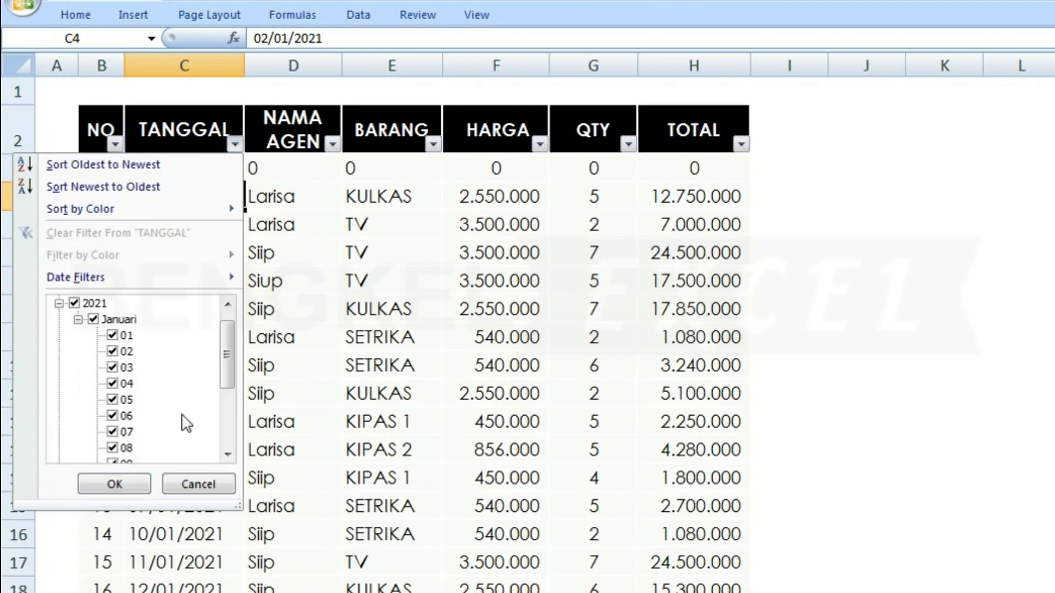
left_click_drag(229, 356, 227, 283)
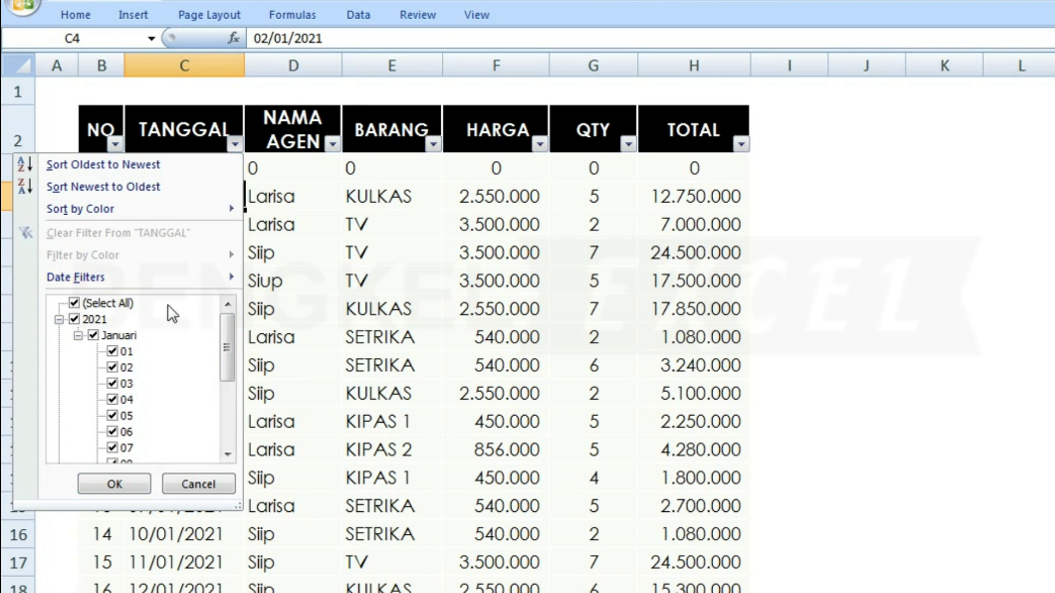
left_click(94, 335)
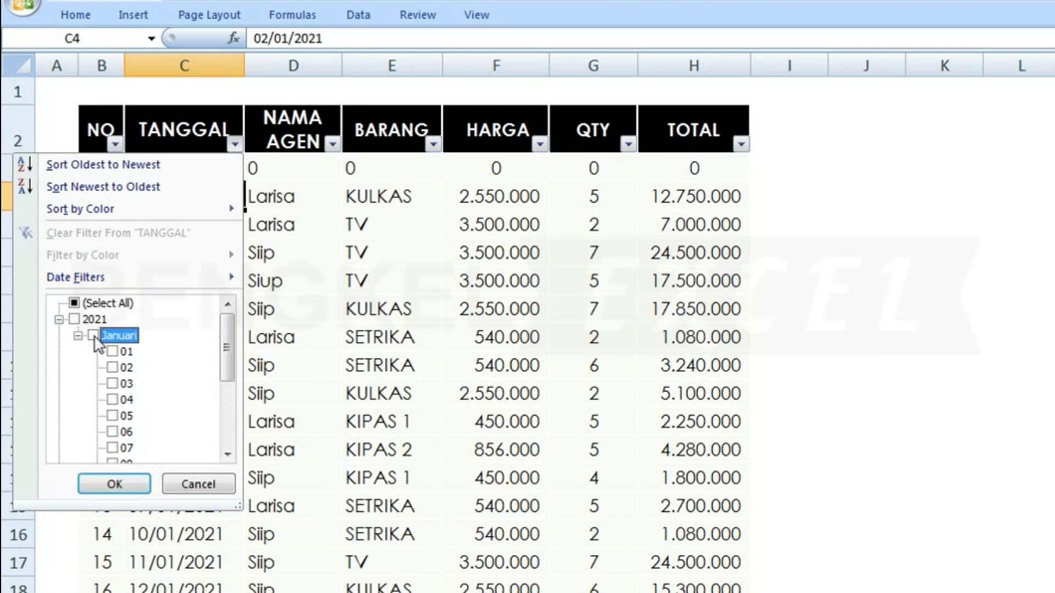
left_click(93, 335)
left_click(94, 336)
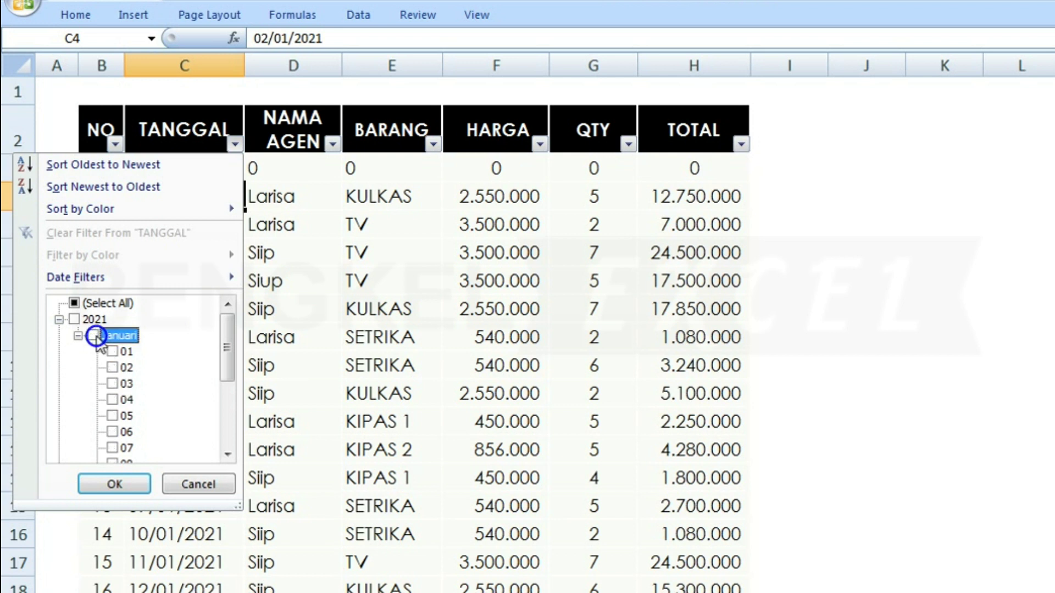
left_click(113, 384)
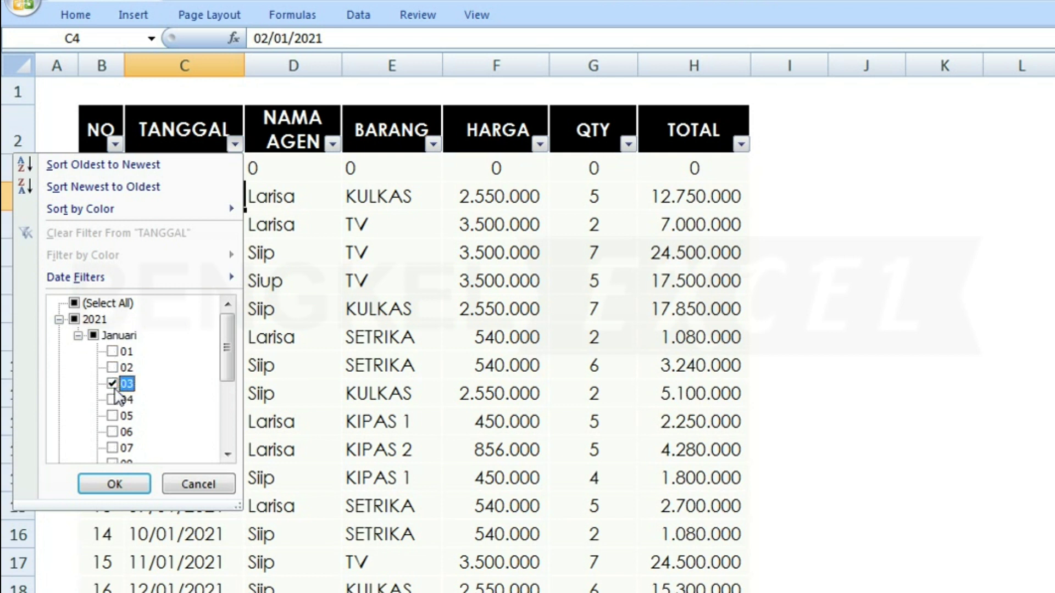
left_click(114, 485)
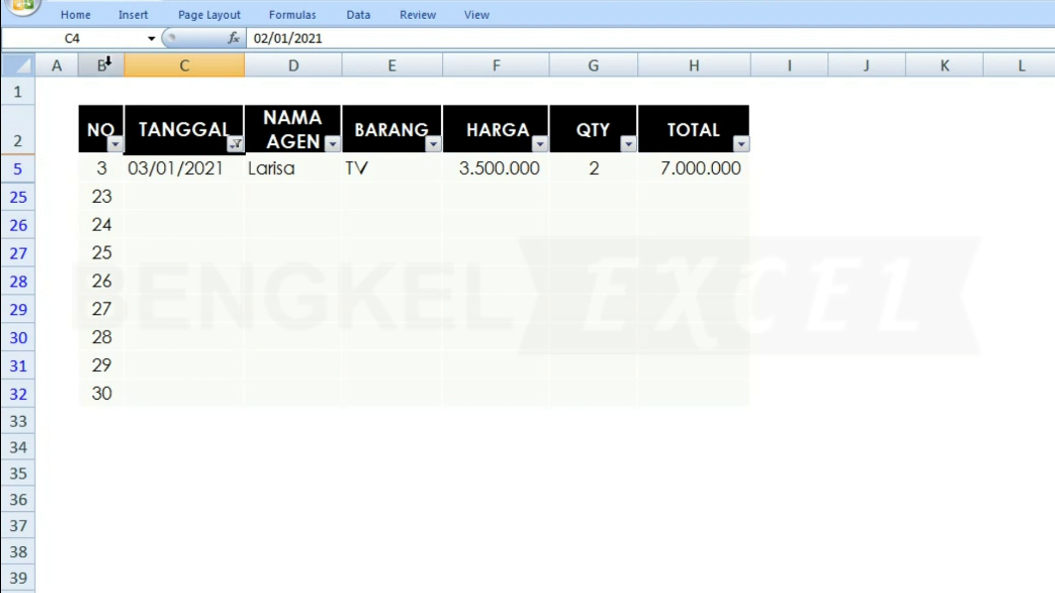
- Reselect all of Januari 2021 in the TANGGAL filter to show every row
left_click(235, 144)
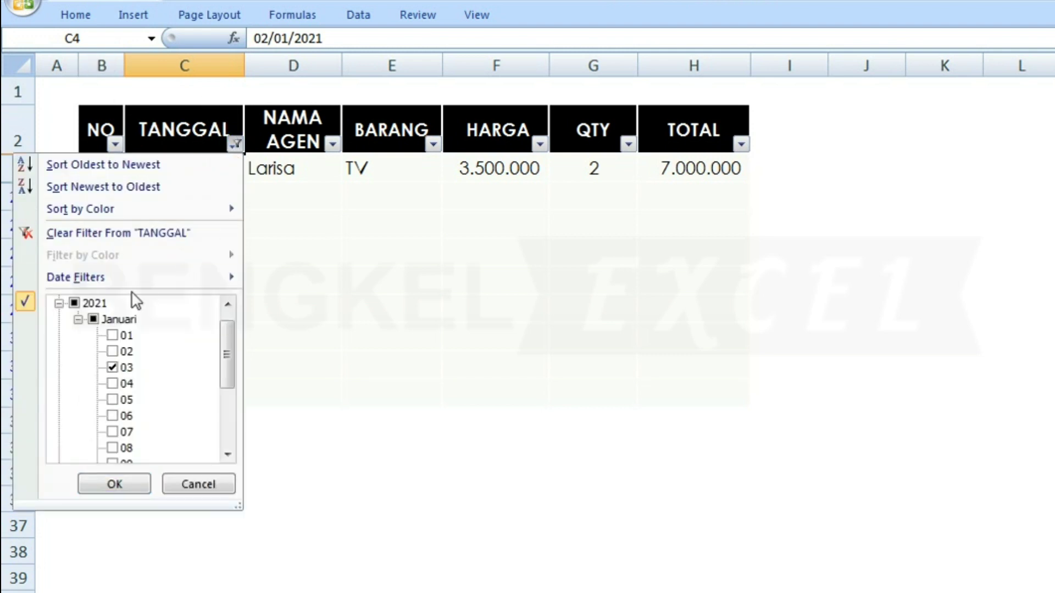
left_click(92, 328)
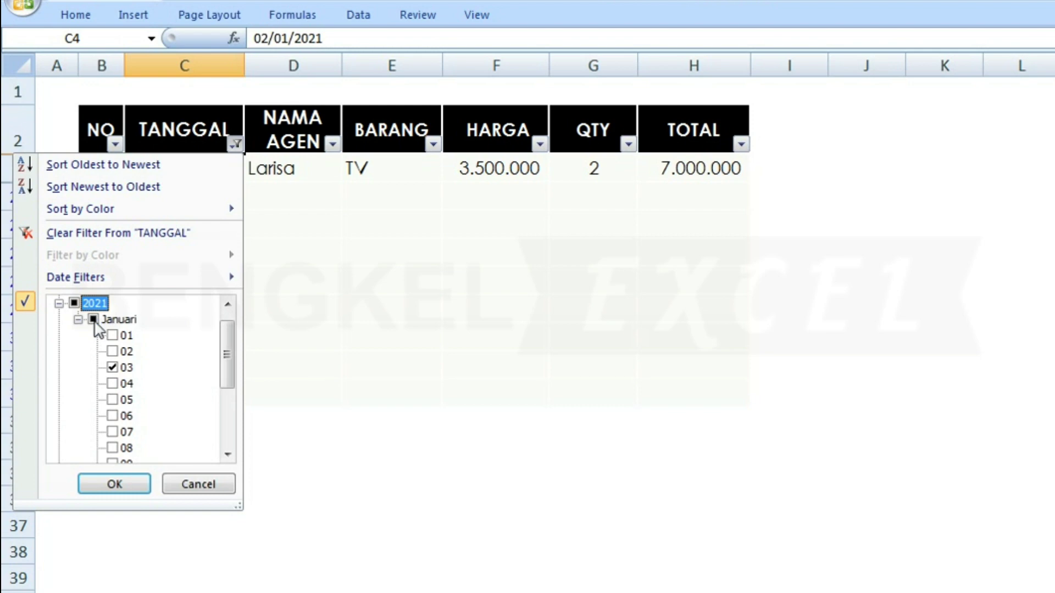
double_click(93, 320)
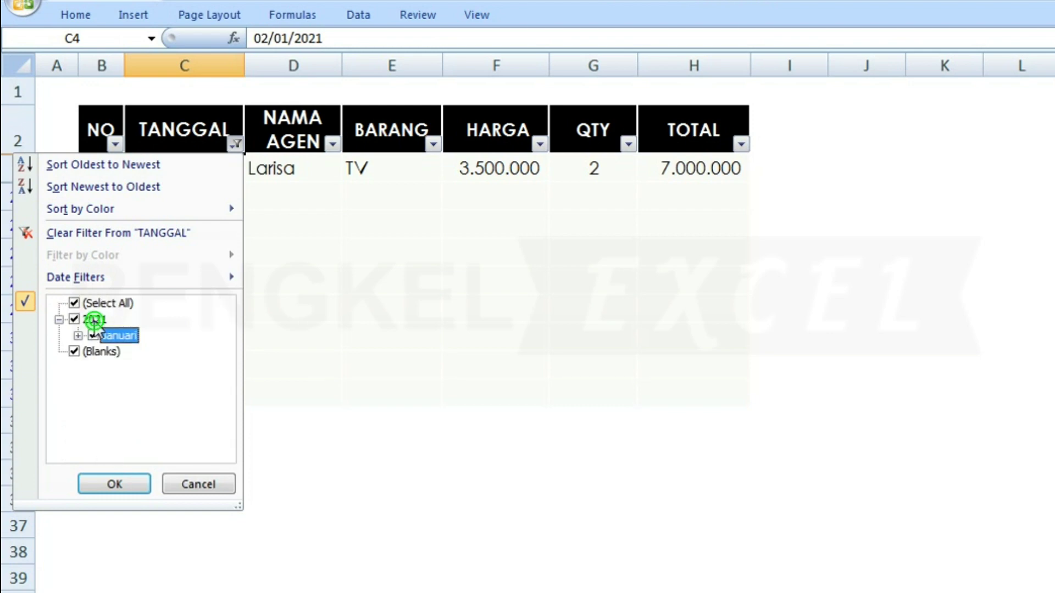
left_click(125, 491)
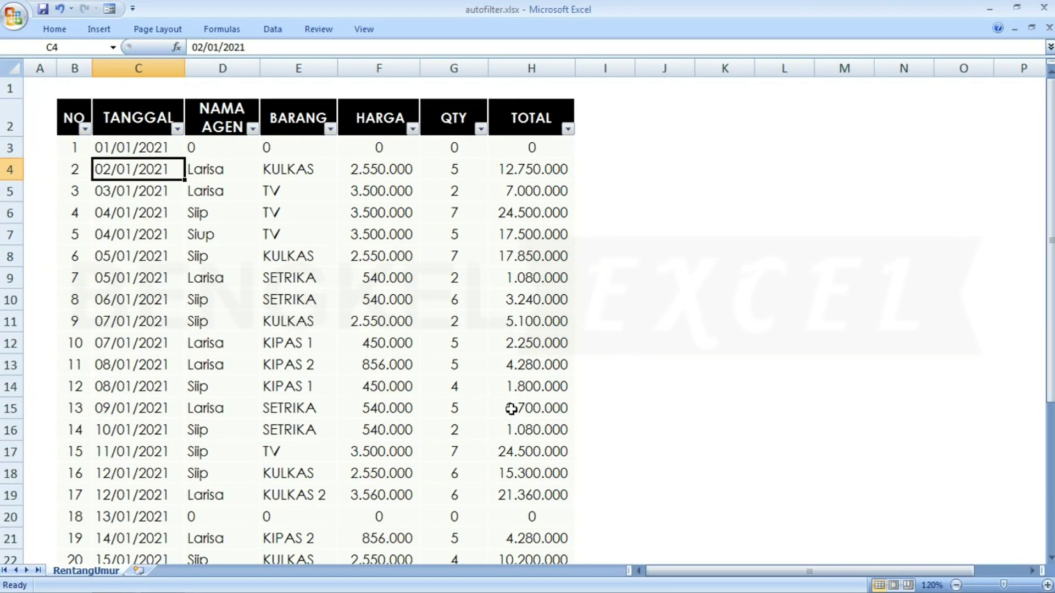
- Select the data range C3:H24, from the first date to the last filled TOTAL cell
left_click(133, 148)
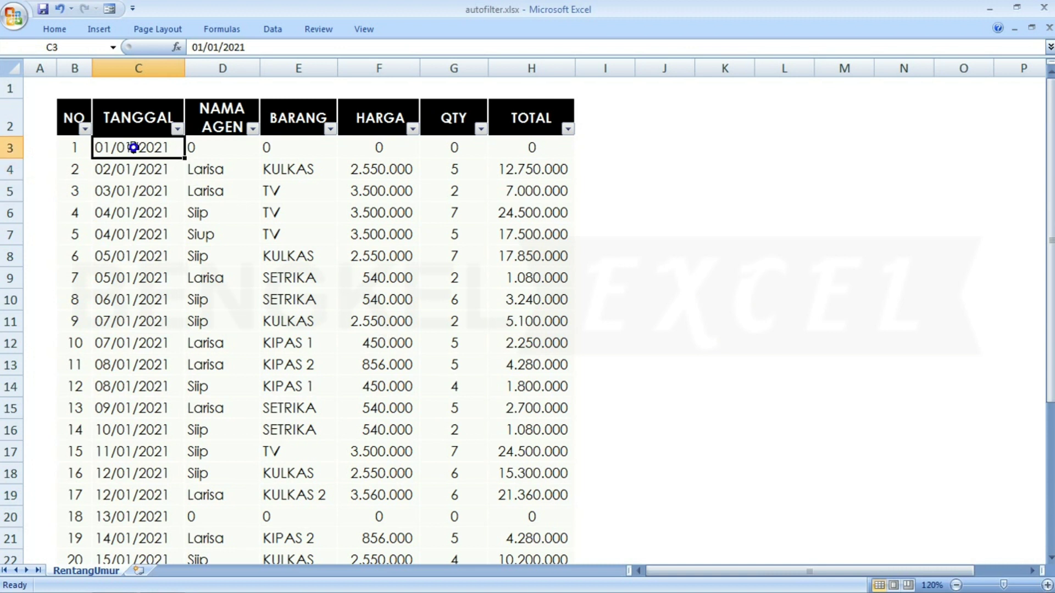
key("shift+Right")
key("shift+Right")
key("shift+Right")
key("shift+Right")
key("shift+Right")
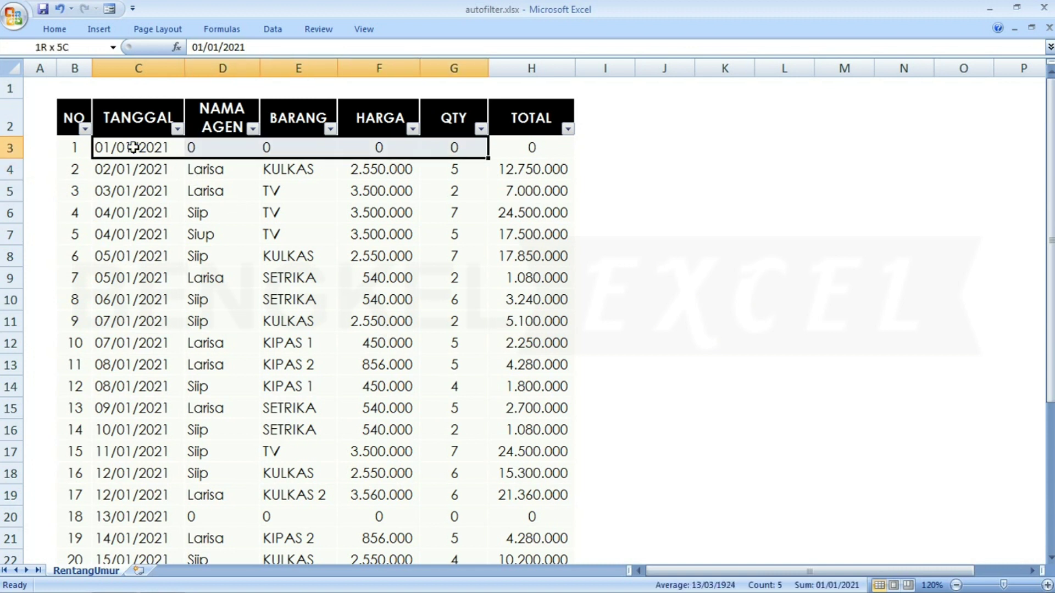
key("shift+Down")
key("shift+Down")
key("shift+Down")
key("shift+Down")
key("shift+Down")
key("shift+Down")
key("shift+Down")
key("shift+Down")
key("shift+Down")
key("shift+Down")
key("shift+Down")
key("shift+Down")
key("shift+Down")
key("shift+Down")
key("shift+Down")
key("shift+Down")
key("shift+Down")
key("shift+Down")
key("shift+Down")
key("shift+Down")
key("shift+Down")
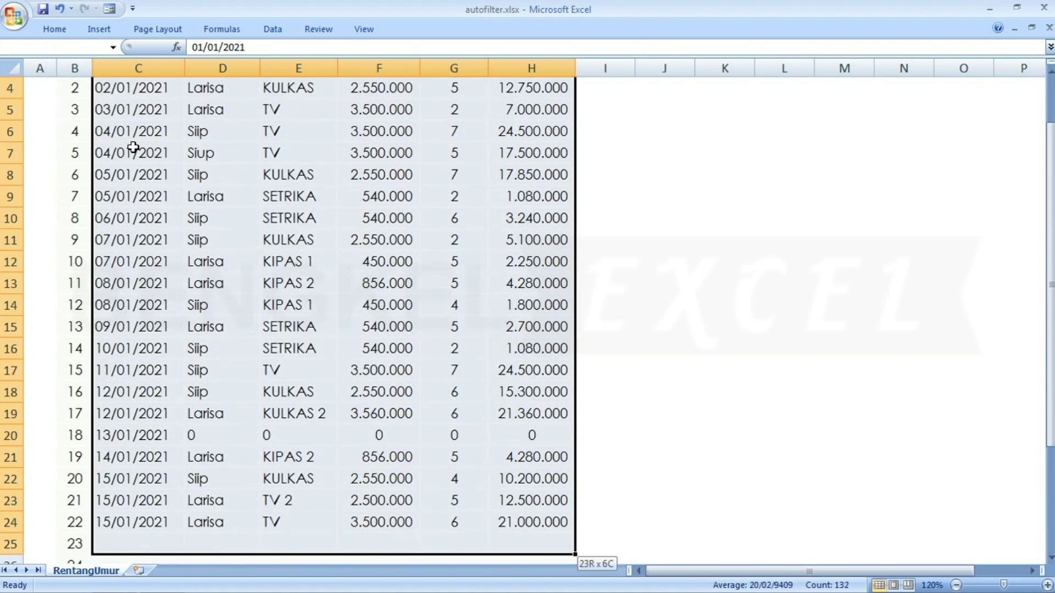
key("shift+Down")
key("shift+Up")
key("shift+Up")
key("shift+Up")
key("shift+Up")
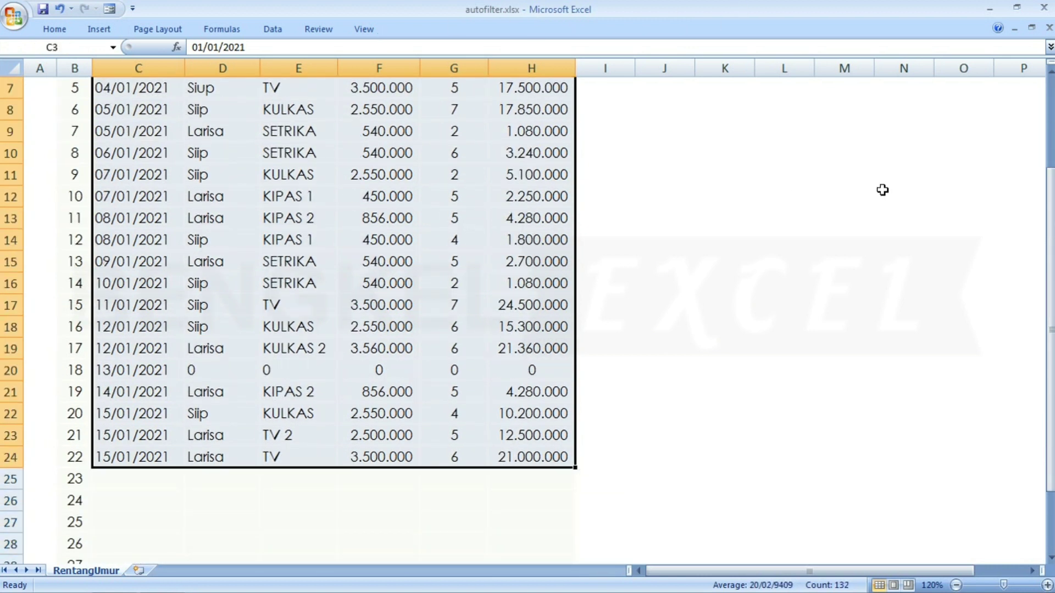
- Start a Greater Than highlight rule on the selected table data and enter 1000000 as the threshold
left_click_drag(1052, 196, 1051, 97)
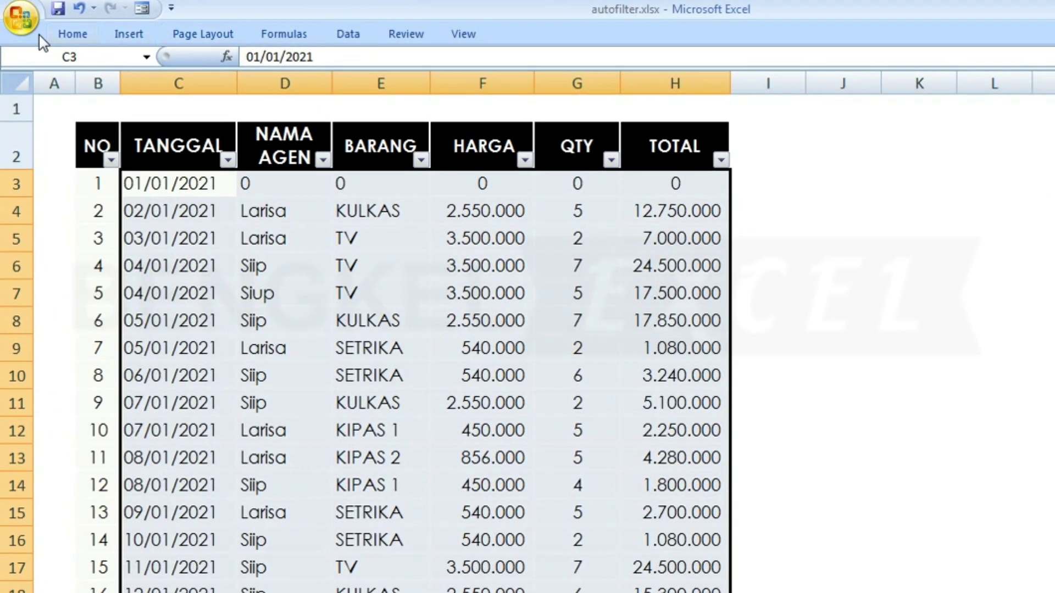
left_click(73, 34)
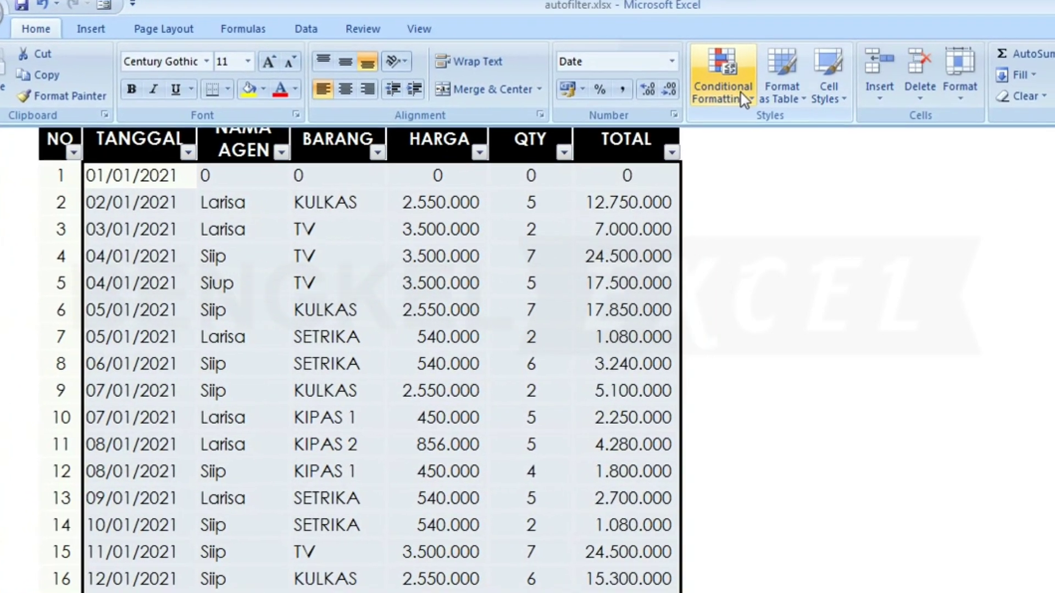
left_click(774, 71)
mouse_move(688, 131)
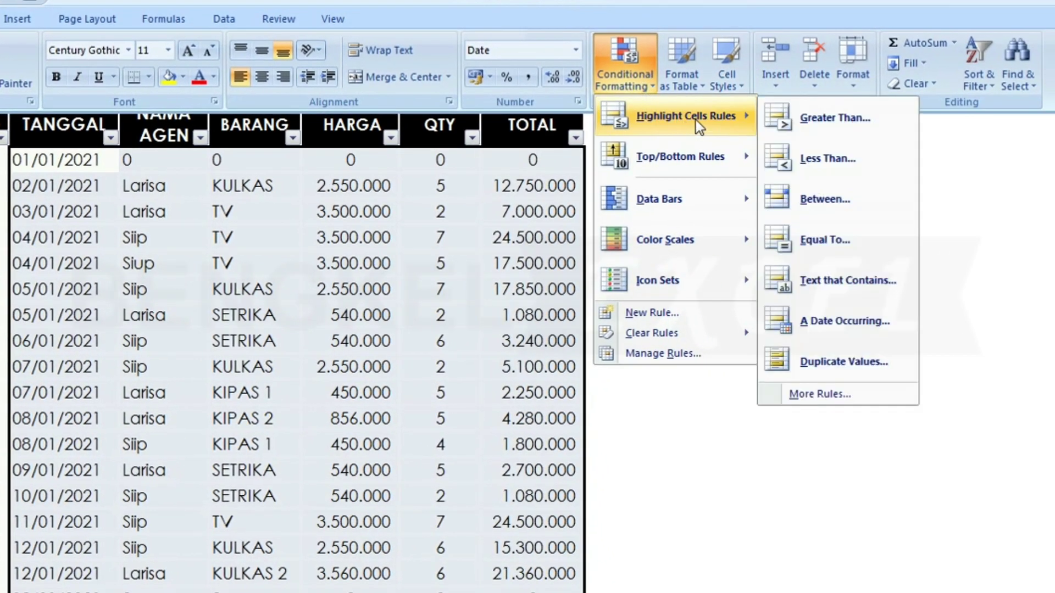
left_click(795, 118)
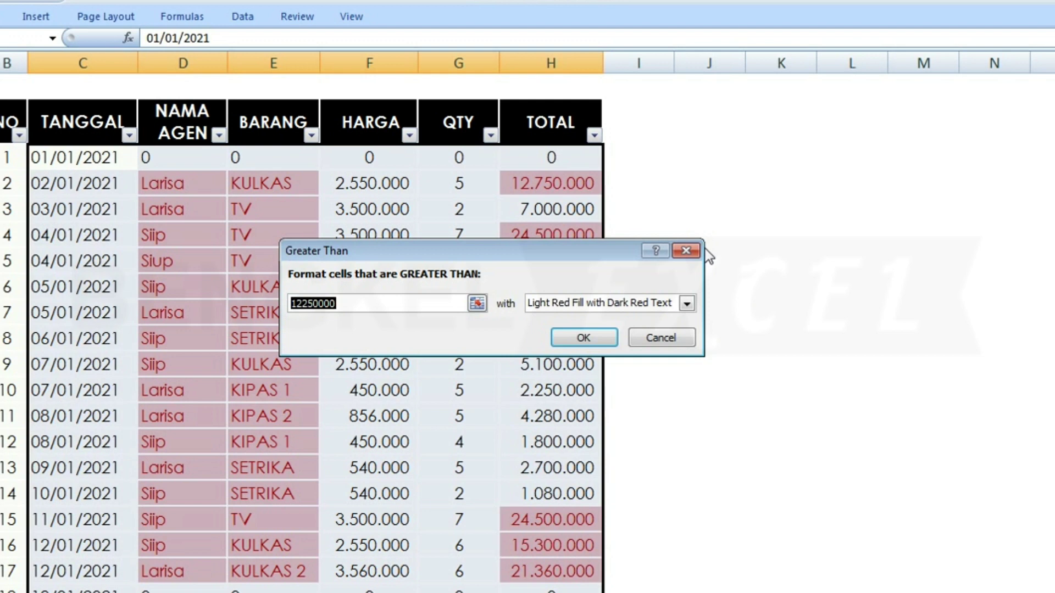
type("10")
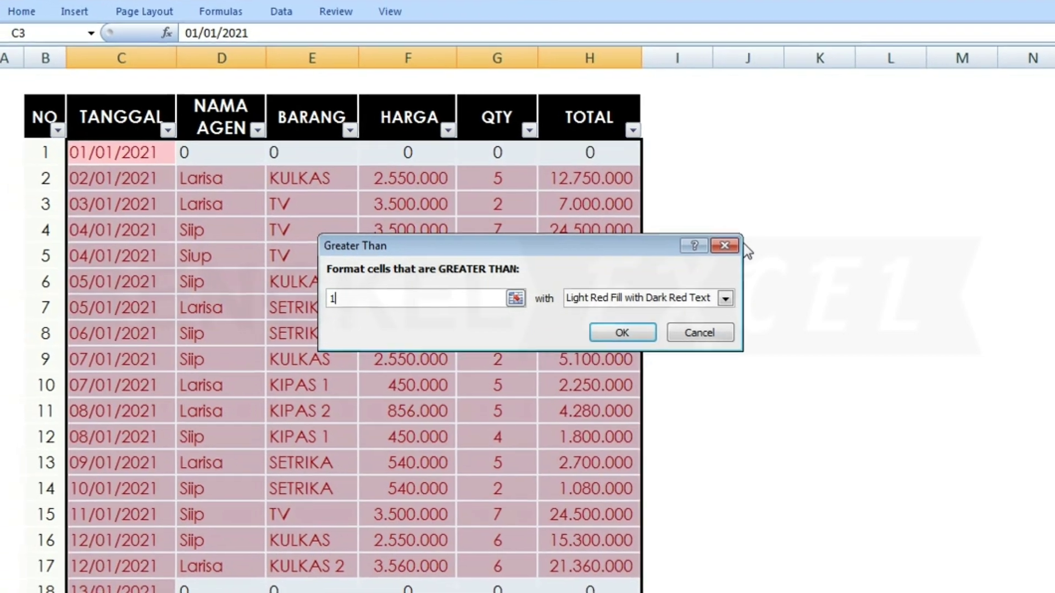
type("00")
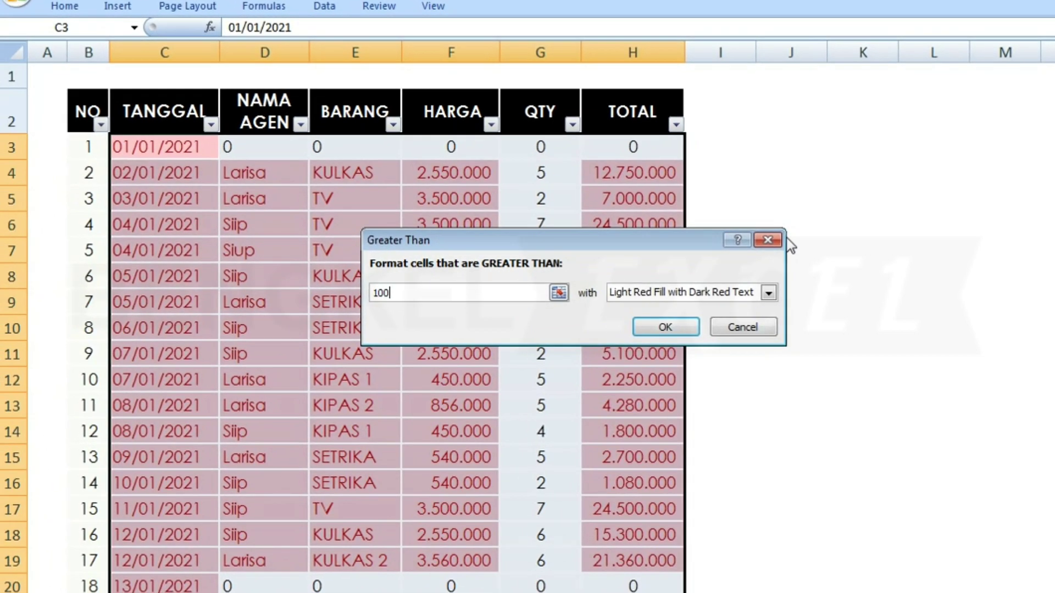
type("000")
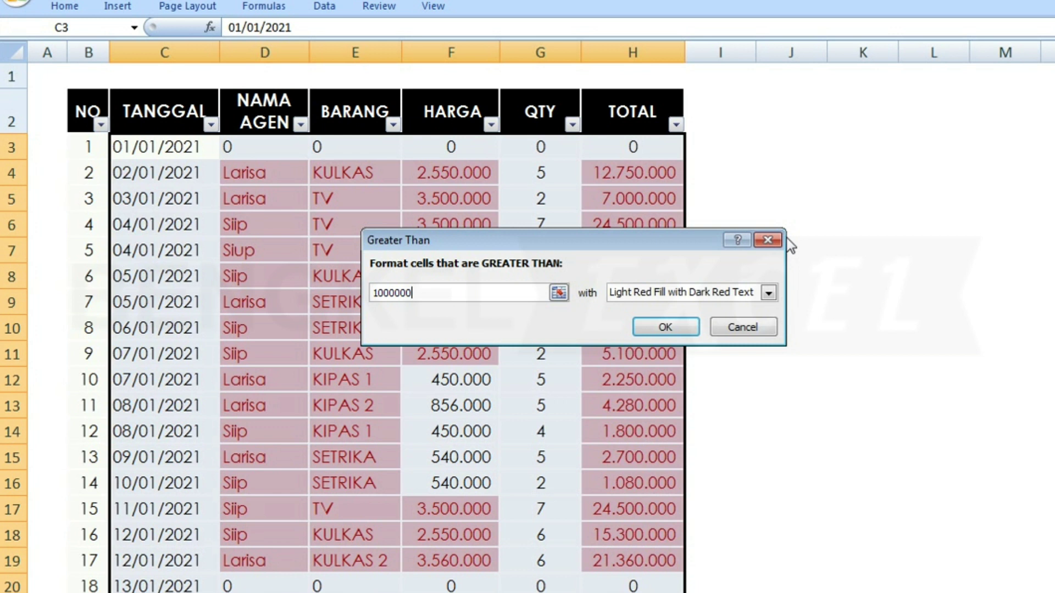
- Replace the threshold of the Greater Than rule with 10000000
left_click(387, 293)
key("Right")
key("Right")
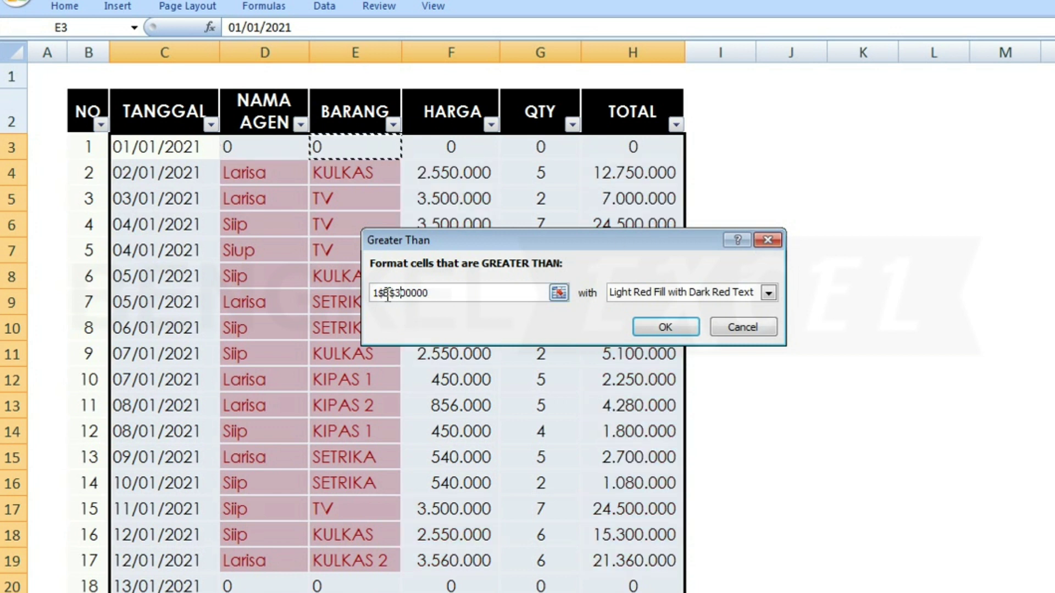
key("BackSpace")
key("BackSpace")
key("BackSpace")
key("BackSpace")
key("BackSpace")
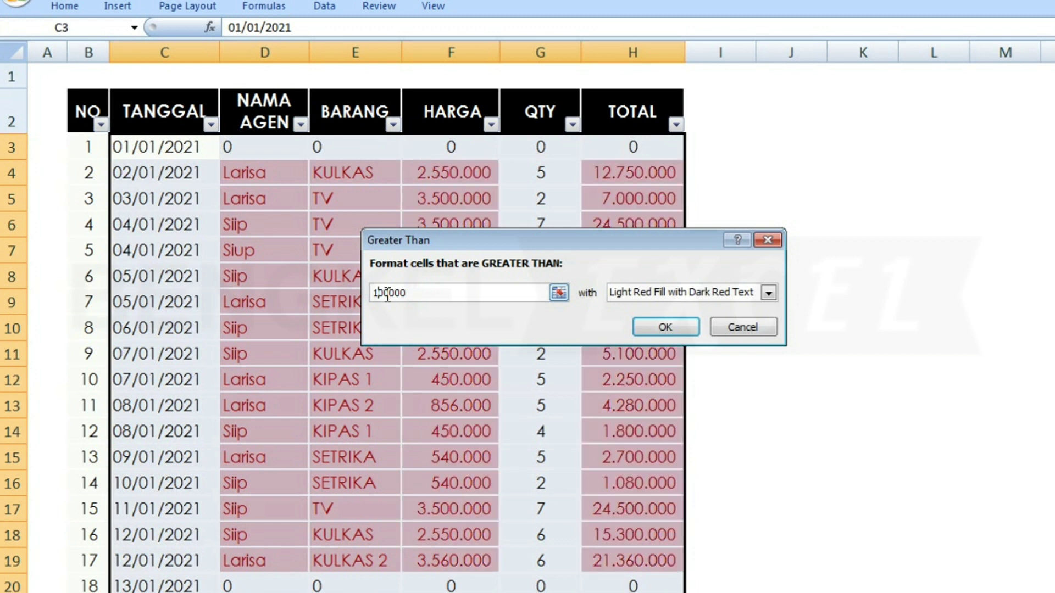
key("Delete")
key("Delete")
key("Delete")
key("Delete")
key("Delete")
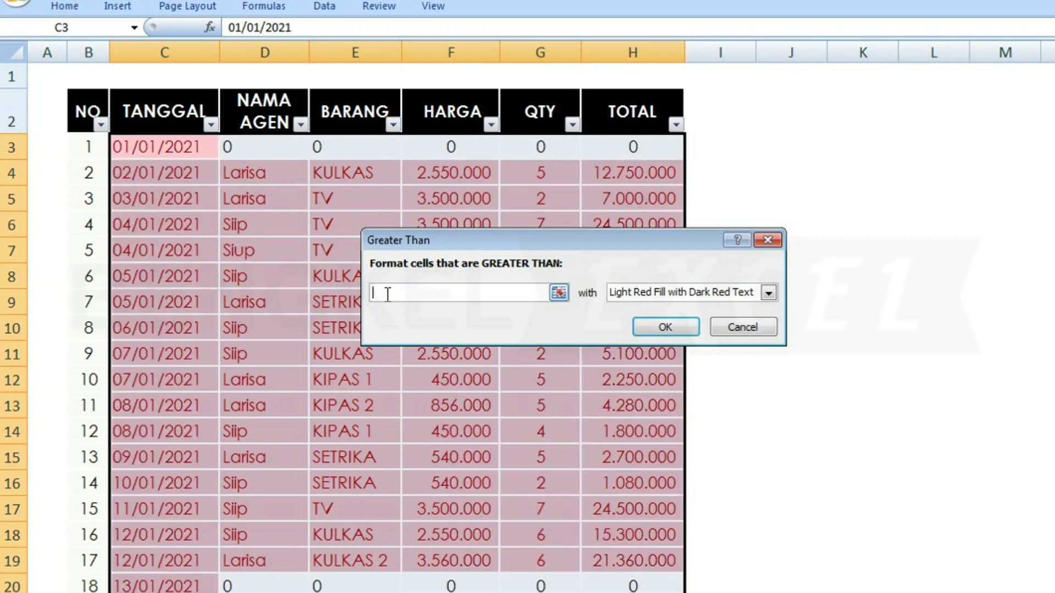
type("1000")
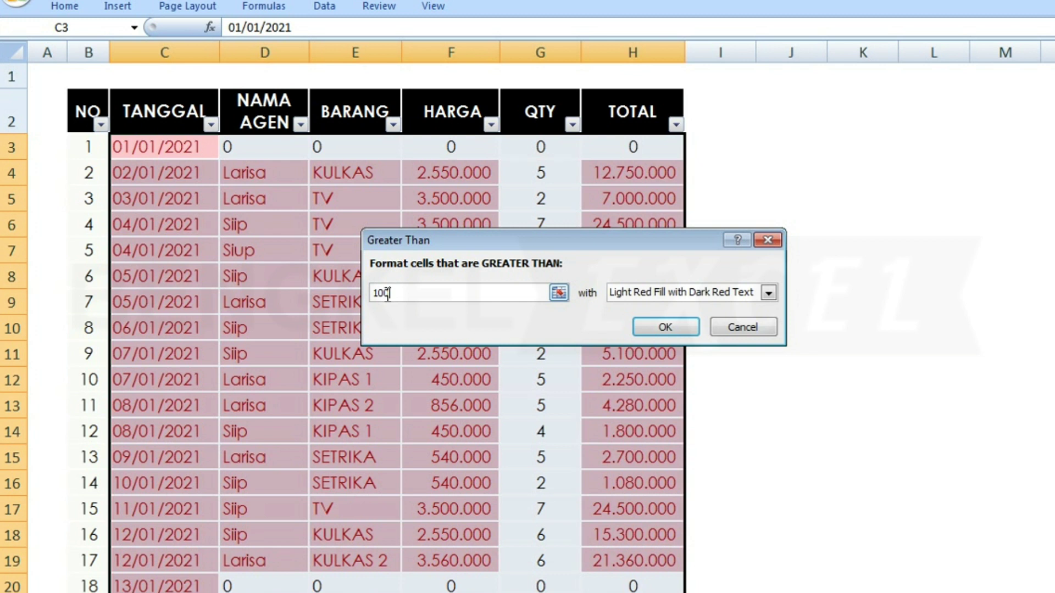
type("0000")
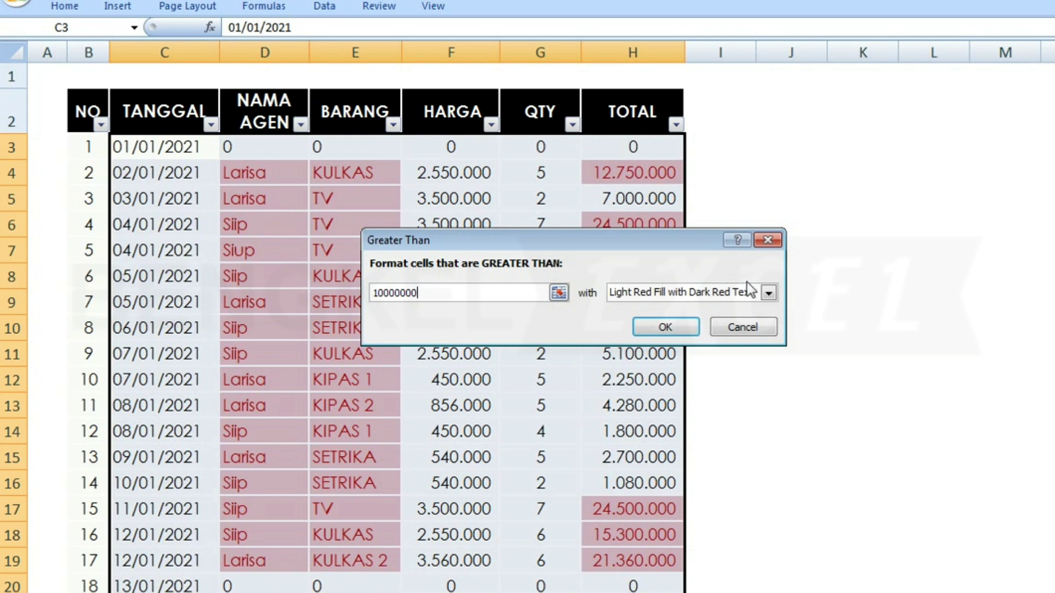
- Apply the Greater Than rule with Yellow Fill with Dark Yellow Text and deselect the range
left_click(768, 292)
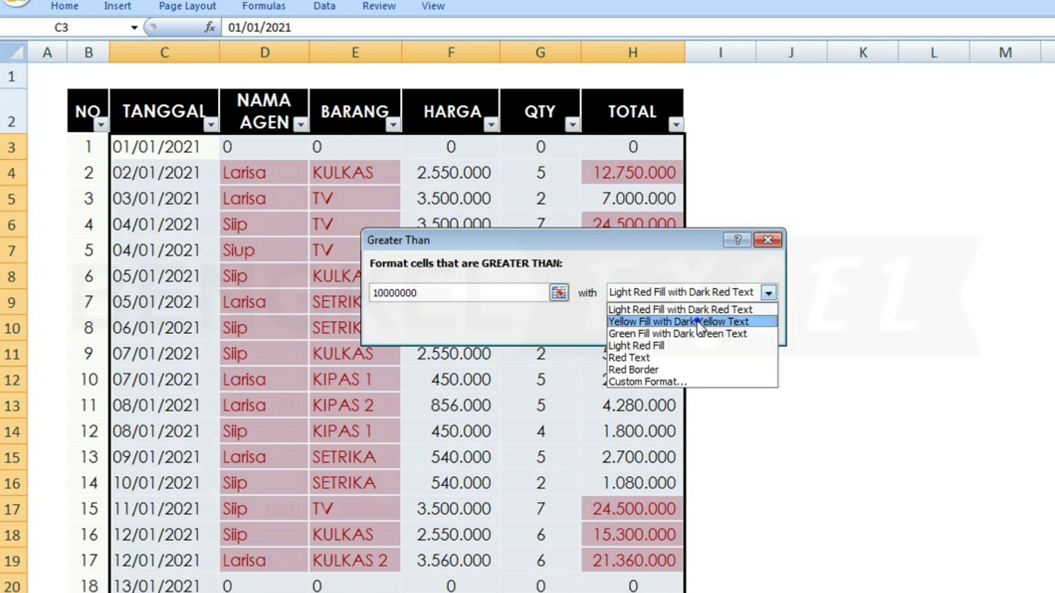
left_click(697, 321)
left_click(655, 329)
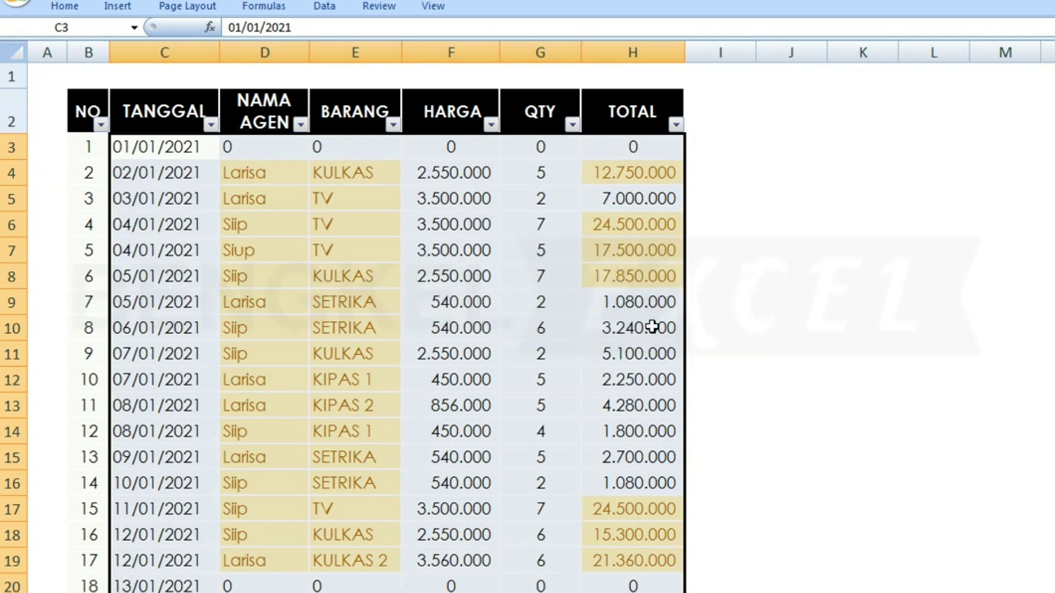
left_click(578, 256)
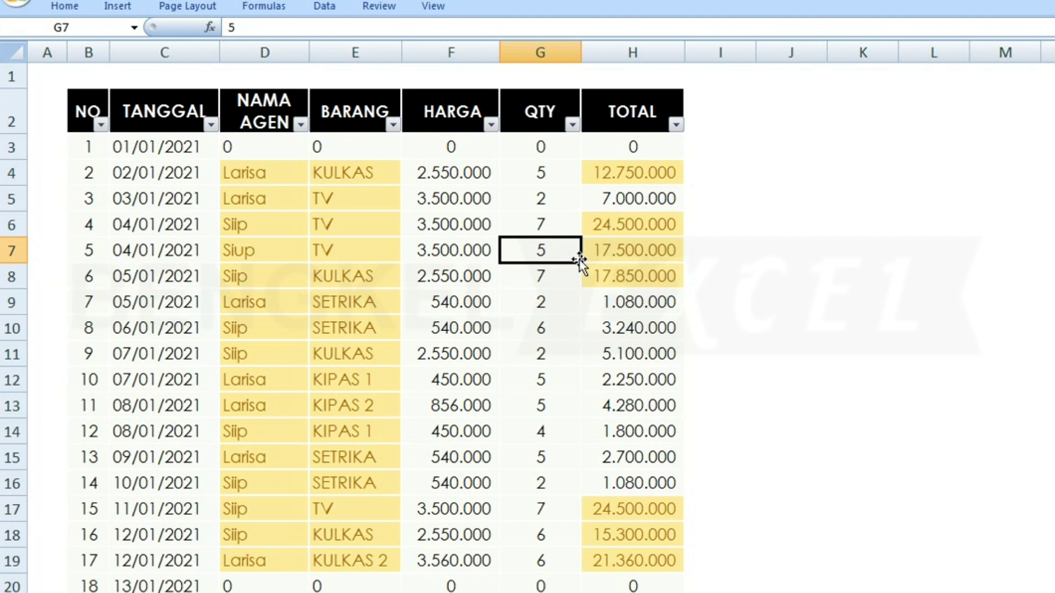
- Filter the TOTAL column by the yellow cell color
left_click(677, 124)
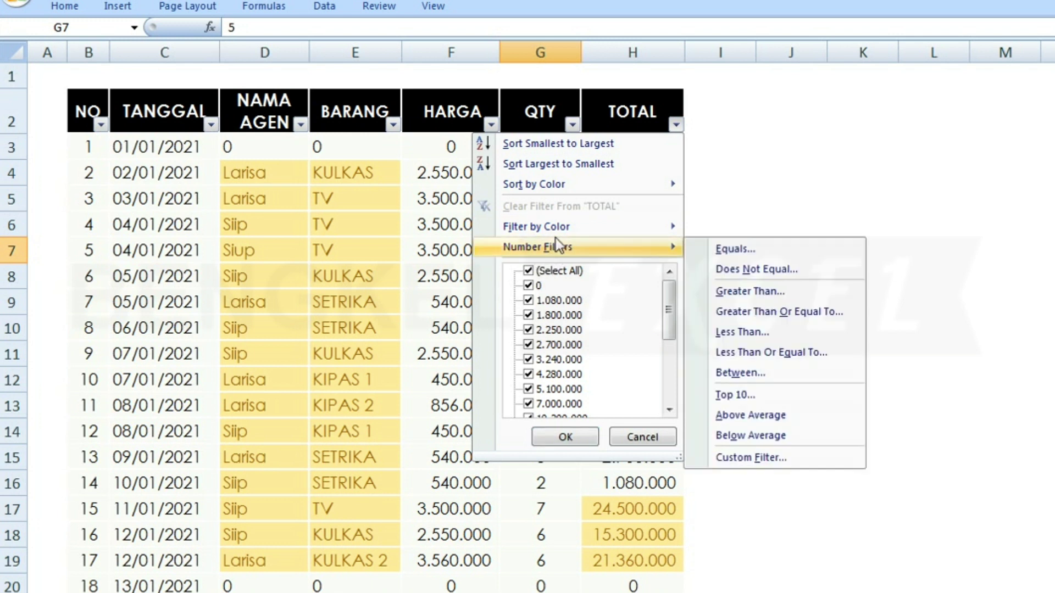
mouse_move(553, 232)
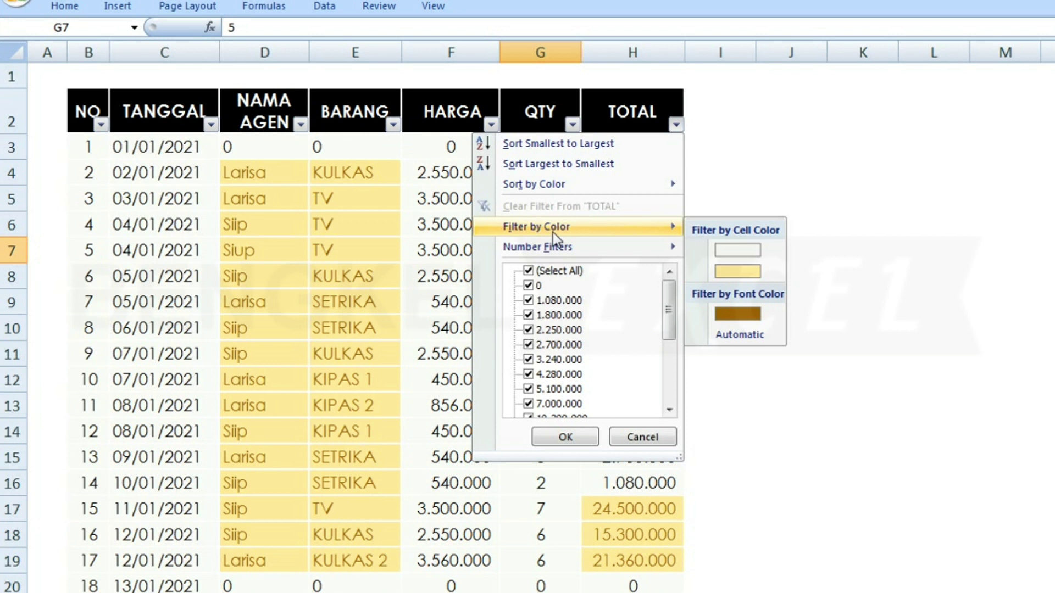
left_click(731, 271)
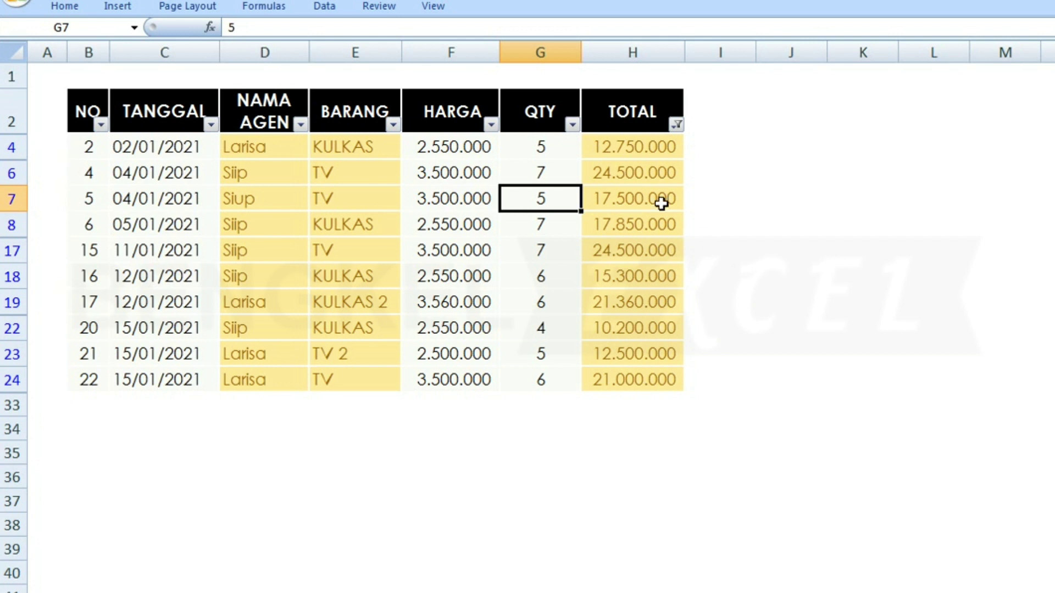
- Remove the yellow cell color filter from the TOTAL column
left_click(679, 125)
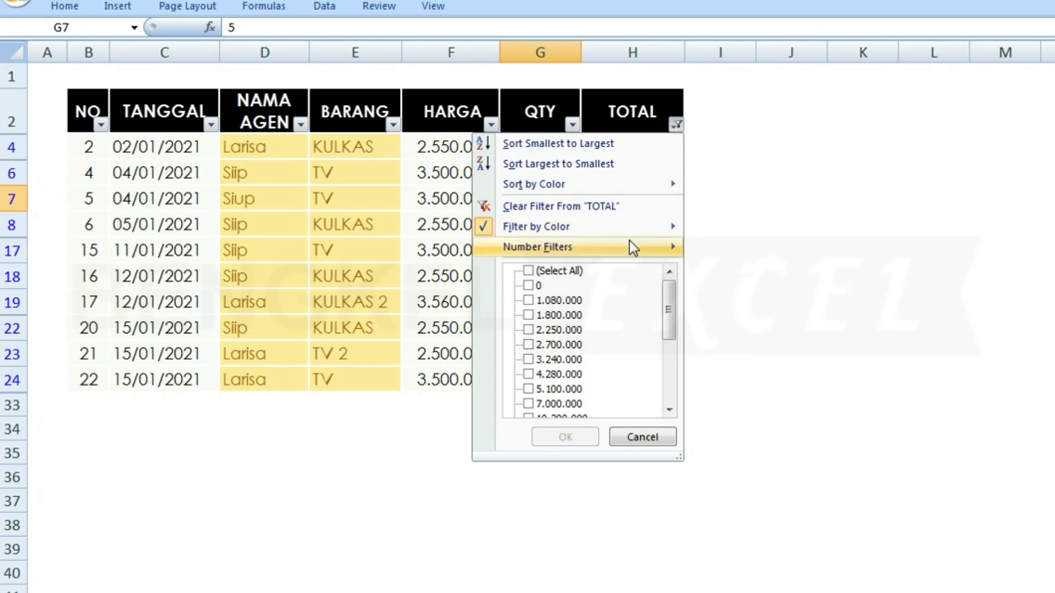
mouse_move(633, 226)
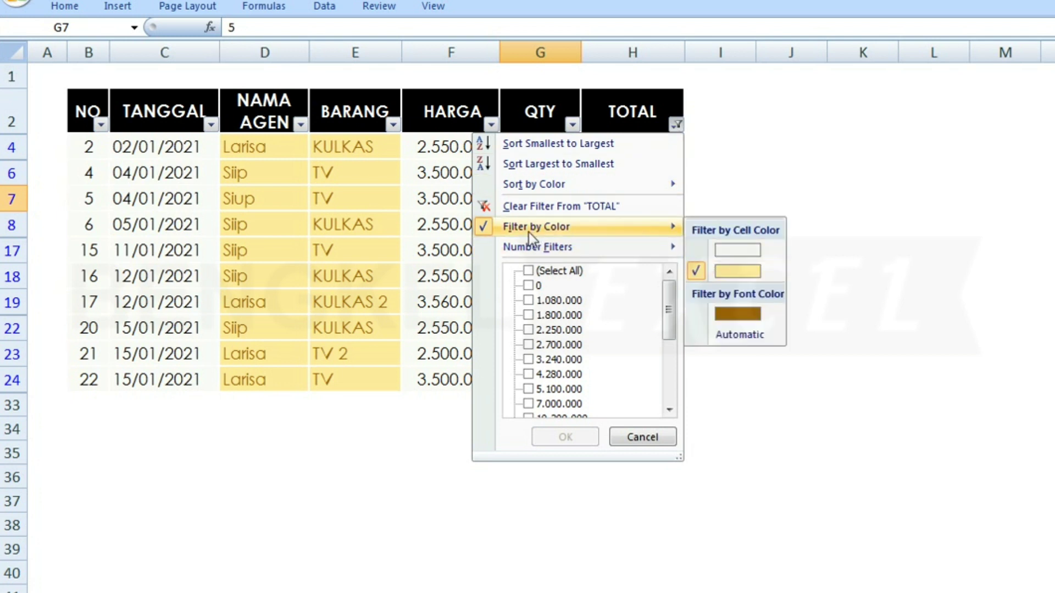
left_click(697, 273)
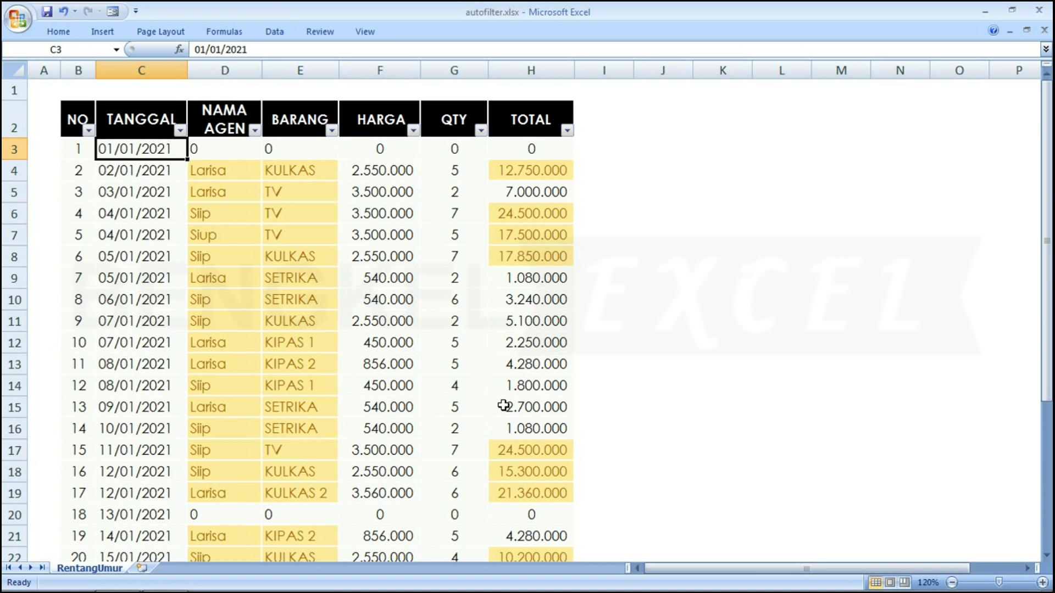
key("Right")
key("Left")
key("Right")
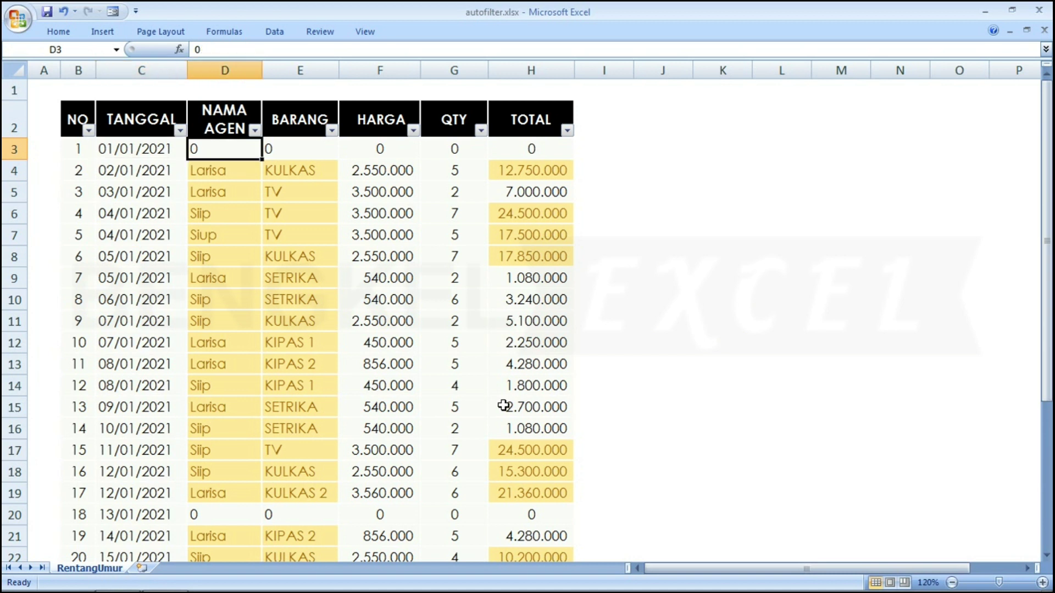
key("Right")
key("Right")
key("Right")
key("Right")
key("Left")
key("Left")
key("Left")
key("Left")
key("Left")
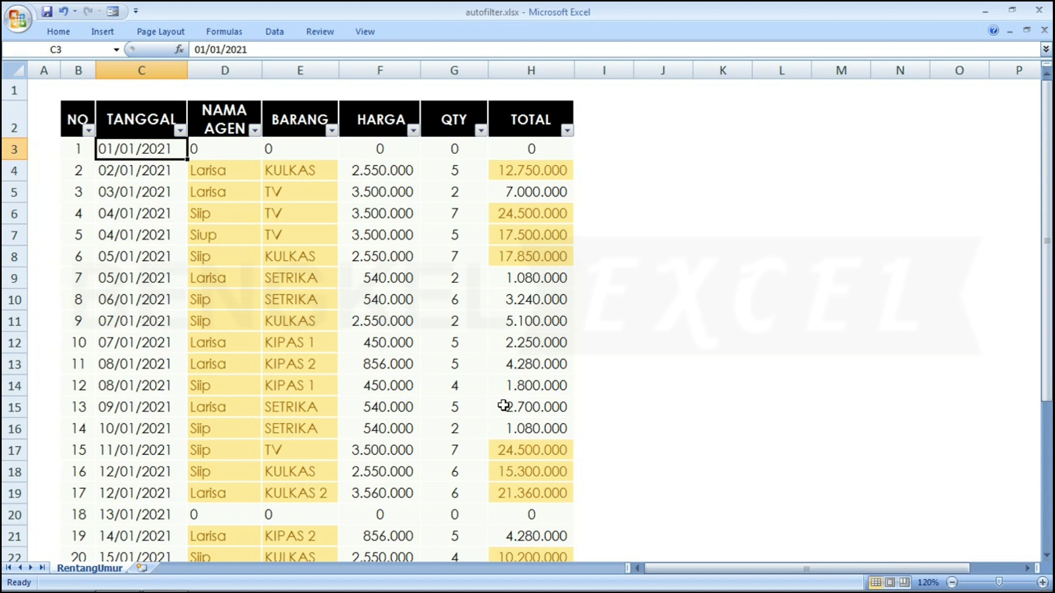
key("shift+Right")
key("shift+Right")
key("shift+Right")
key("shift+Right")
key("shift+Right")
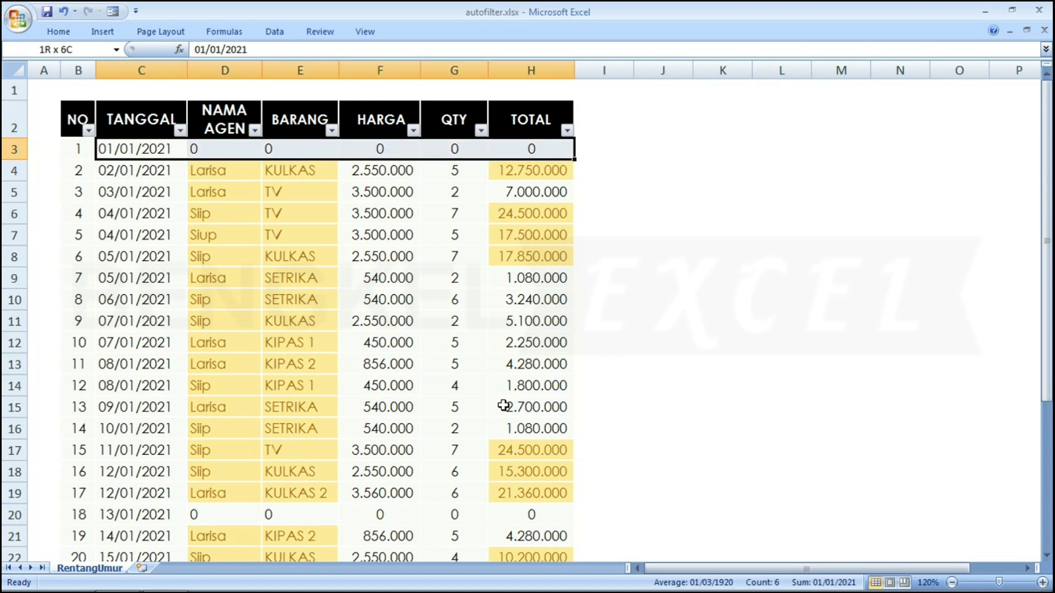
- Select the whole table body B3:H32, from number 1 in the NO column to the TOTAL cell of number 30
key("Left")
key("shift+Right")
key("shift+Right")
key("shift+Right")
key("shift+Right")
key("shift+Right")
key("shift+Right")
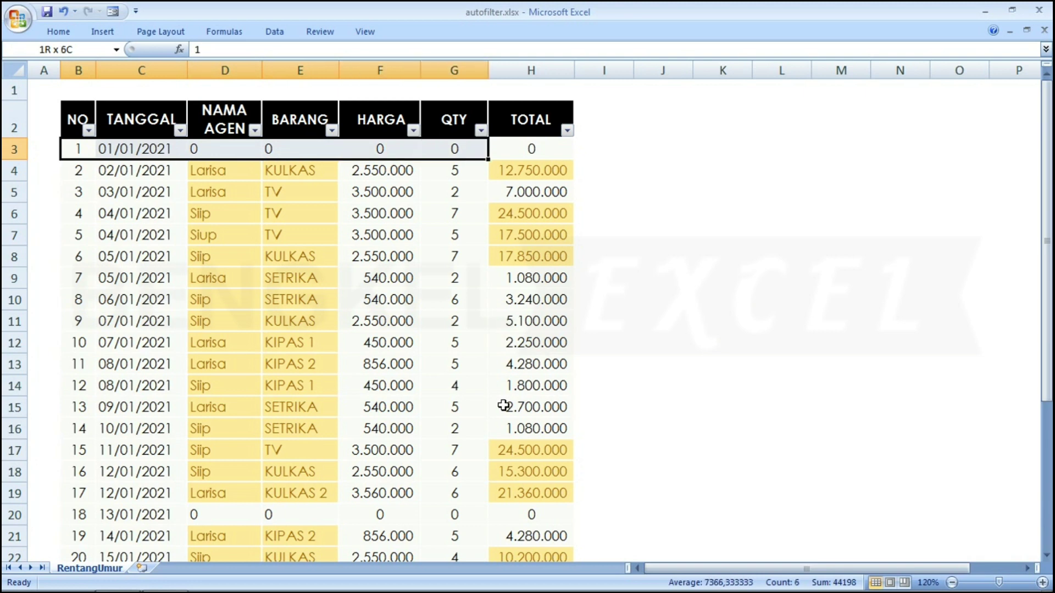
key("shift+Down")
key("shift+Down")
key("shift+Down")
key("shift+Down")
key("shift+Down")
key("shift+Down")
key("shift+Down")
key("shift+Down")
key("shift+Down")
key("shift+Down")
key("shift+Down")
key("shift+Down")
key("shift+Down")
key("shift+Down")
key("shift+Down")
key("shift+Down")
key("shift+Down")
key("shift+Down")
key("shift+Down")
key("shift+Down")
key("shift+Down")
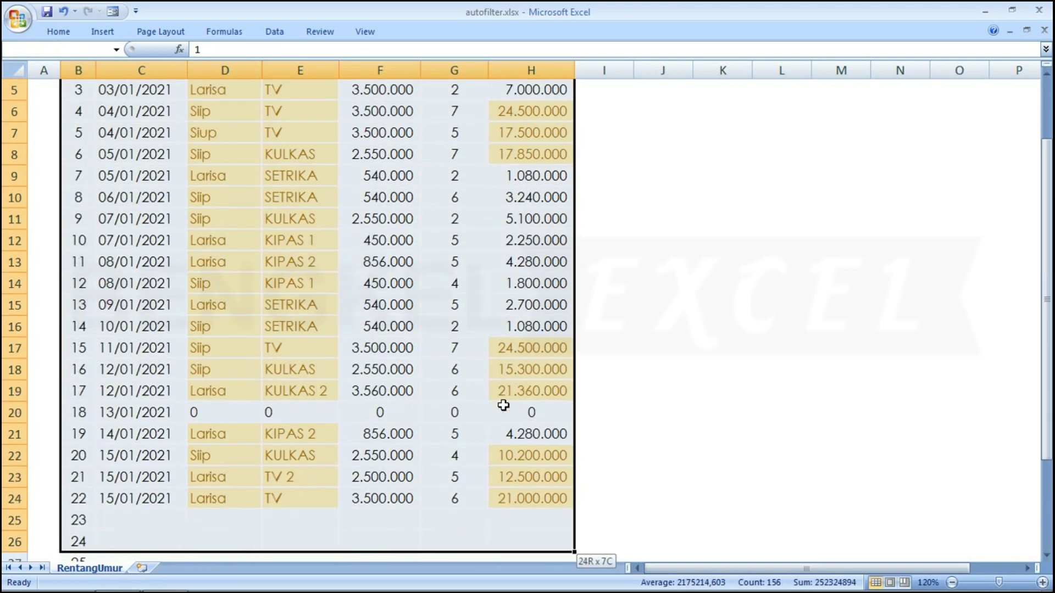
key("shift+Down")
key("shift+Down")
key("shift+Down")
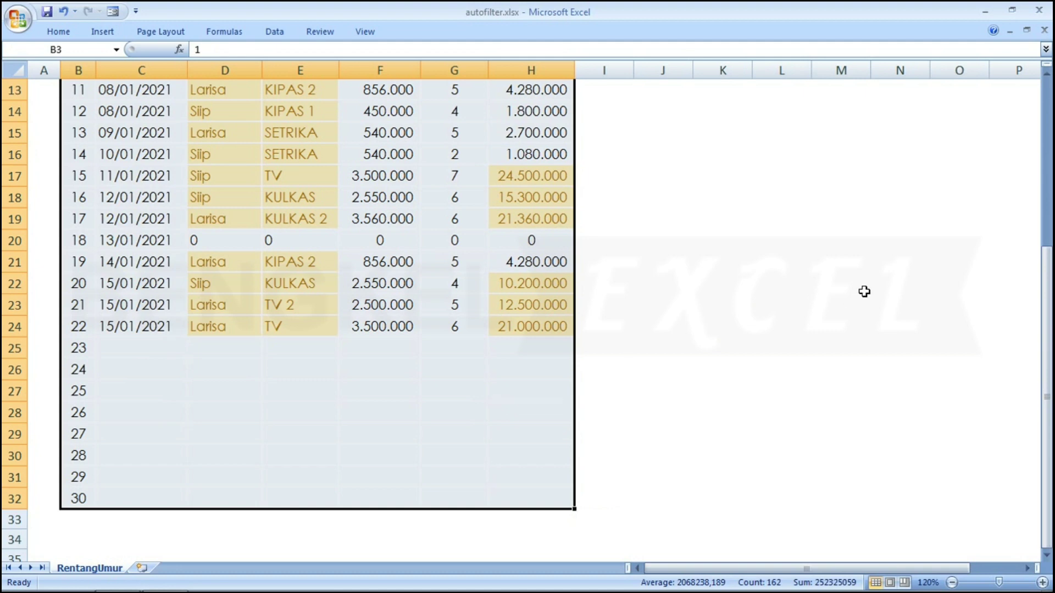
left_click_drag(1050, 335, 1049, 167)
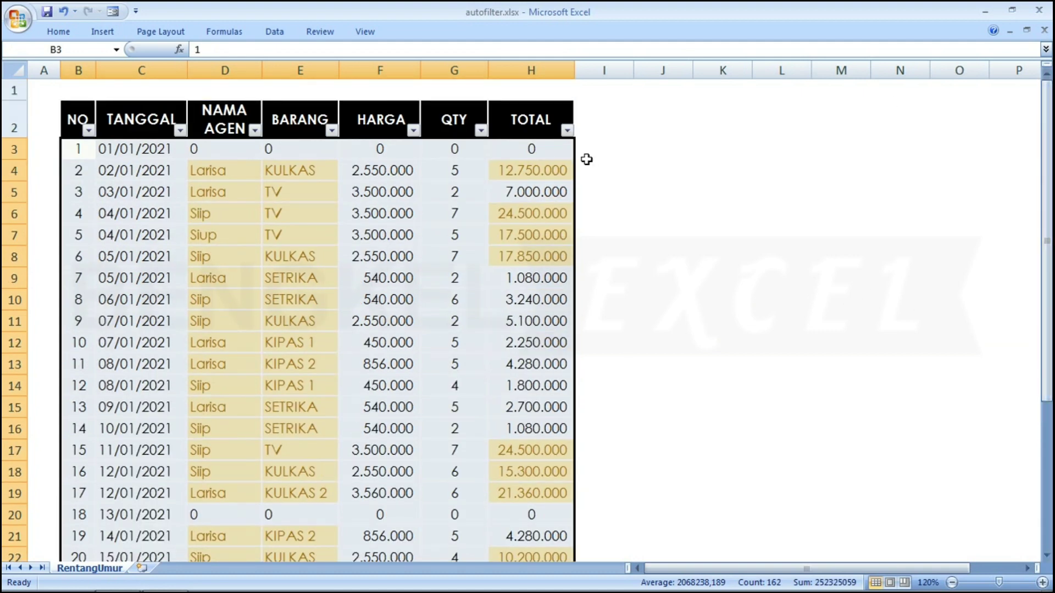
- Filter the TOTAL column so that only the value 0 is selected
left_click(567, 130)
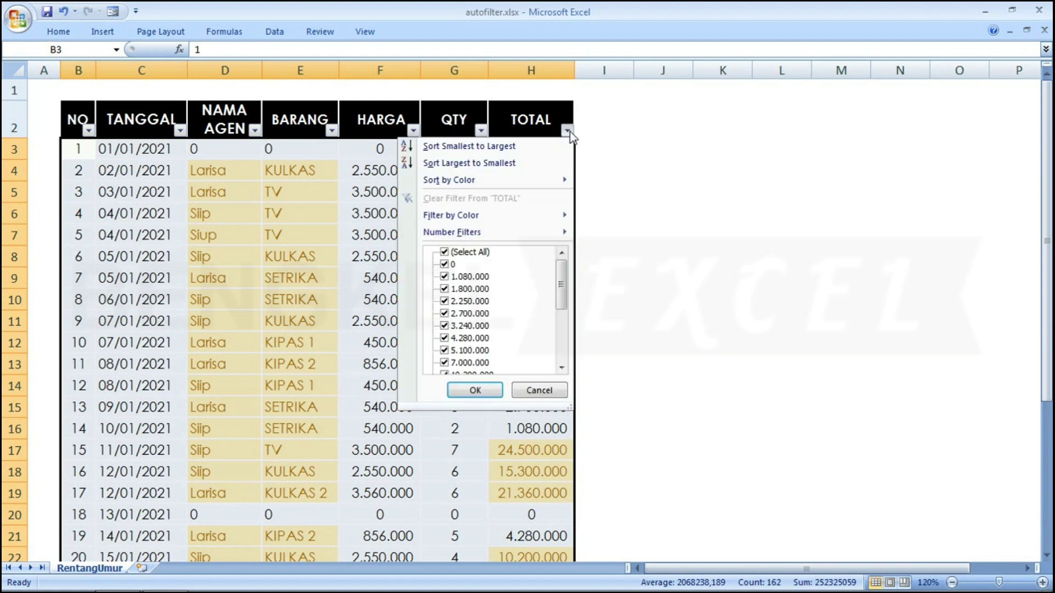
left_click(445, 253)
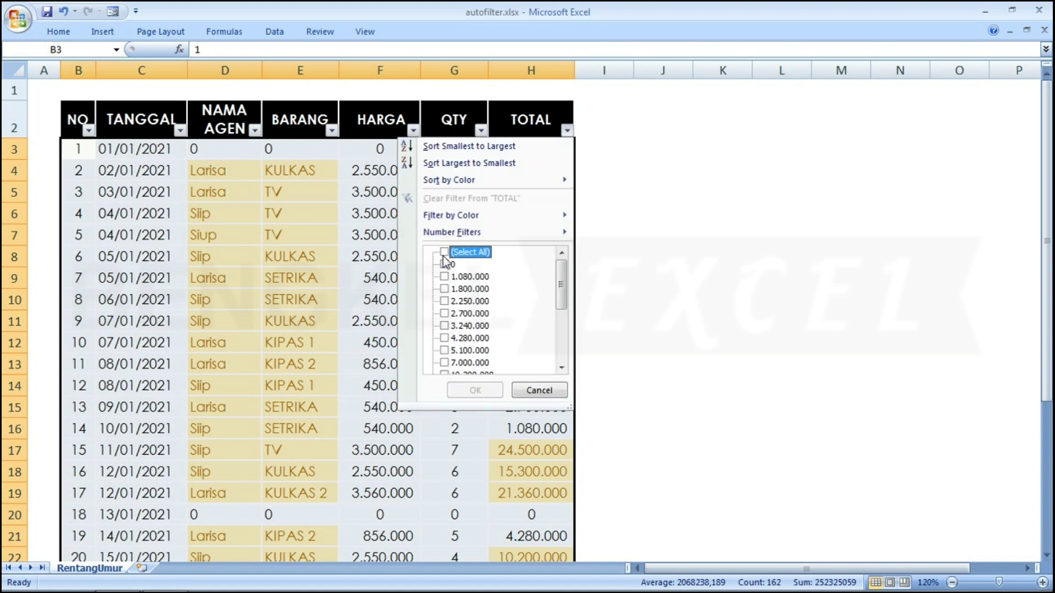
left_click(447, 264)
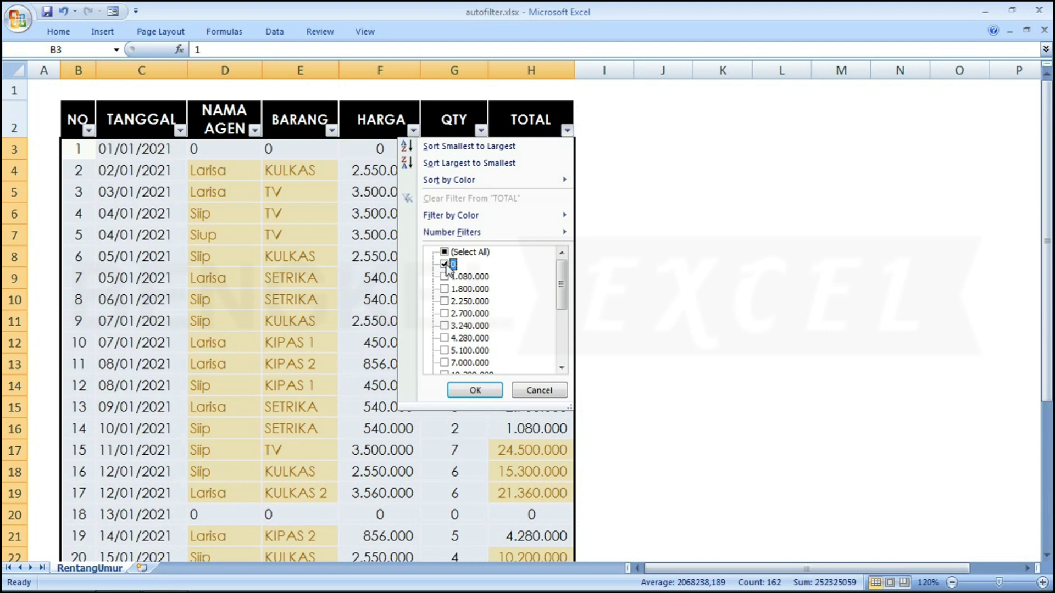
left_click(476, 391)
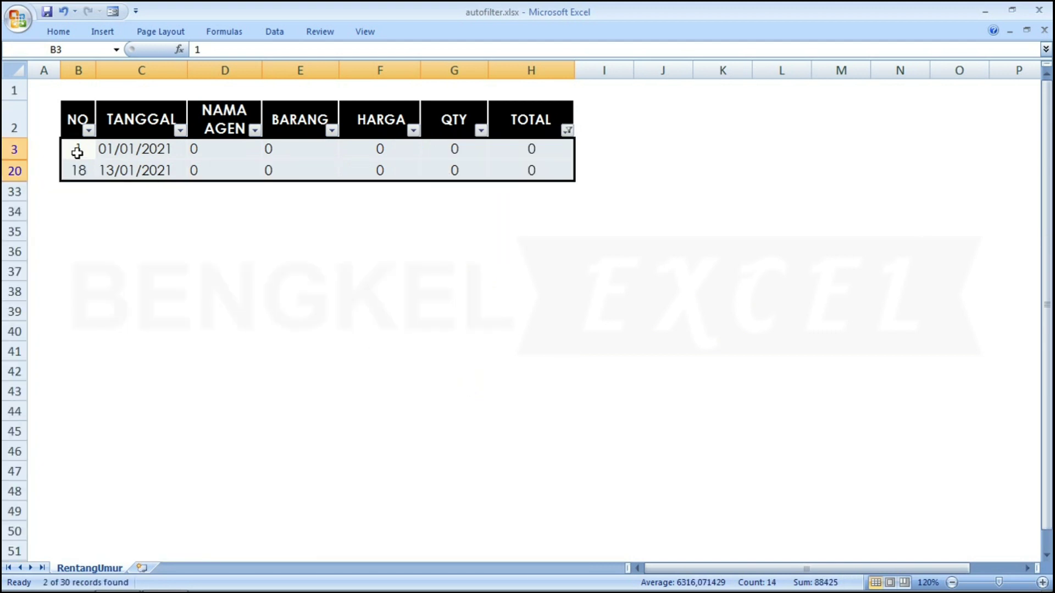
- Delete the zero entries from NAMA AGEN through TOTAL in the filtered rows numbered 1 and 18
left_click_drag(77, 153, 341, 147)
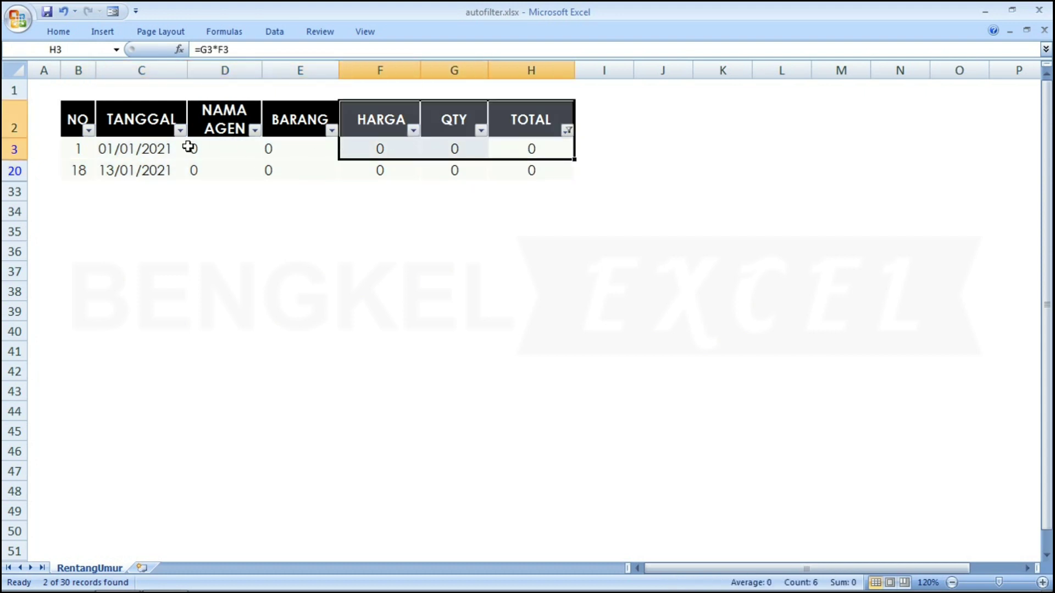
left_click_drag(188, 146, 526, 170)
key("Delete")
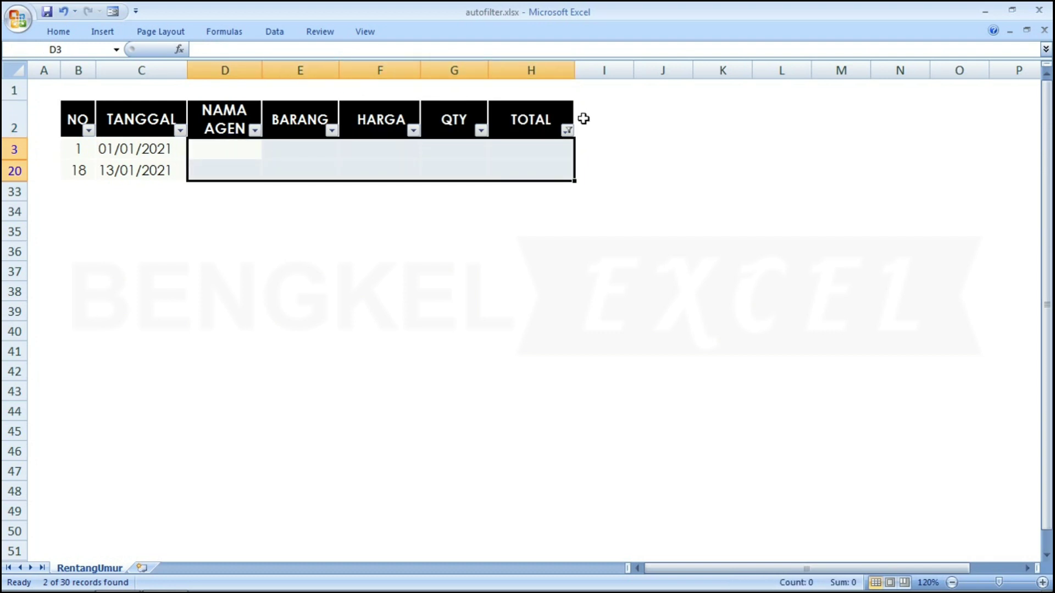
- Reselect all values in the TOTAL filter to show every row
left_click(569, 131)
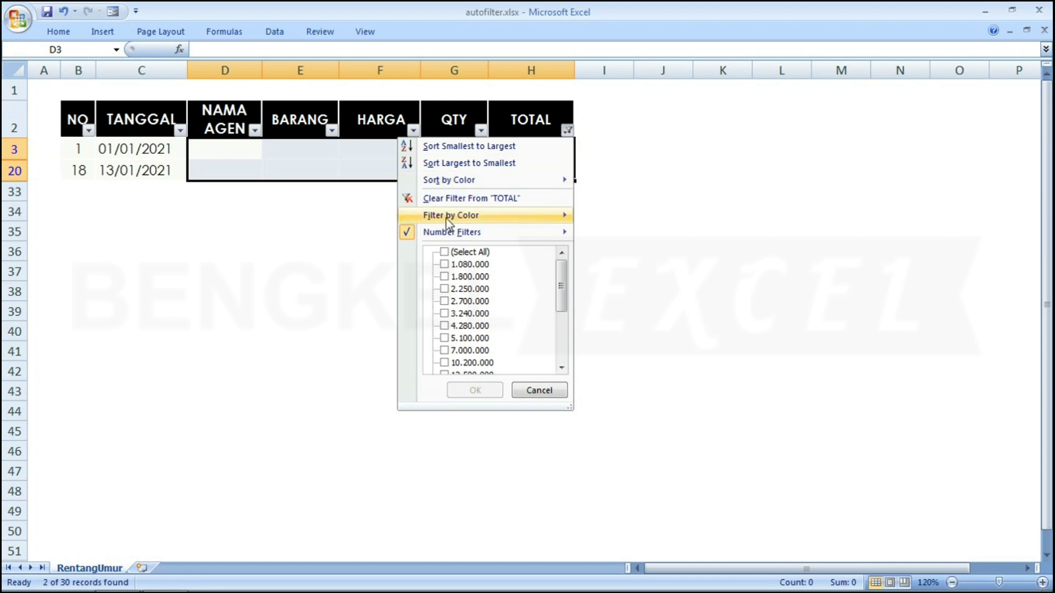
mouse_move(438, 232)
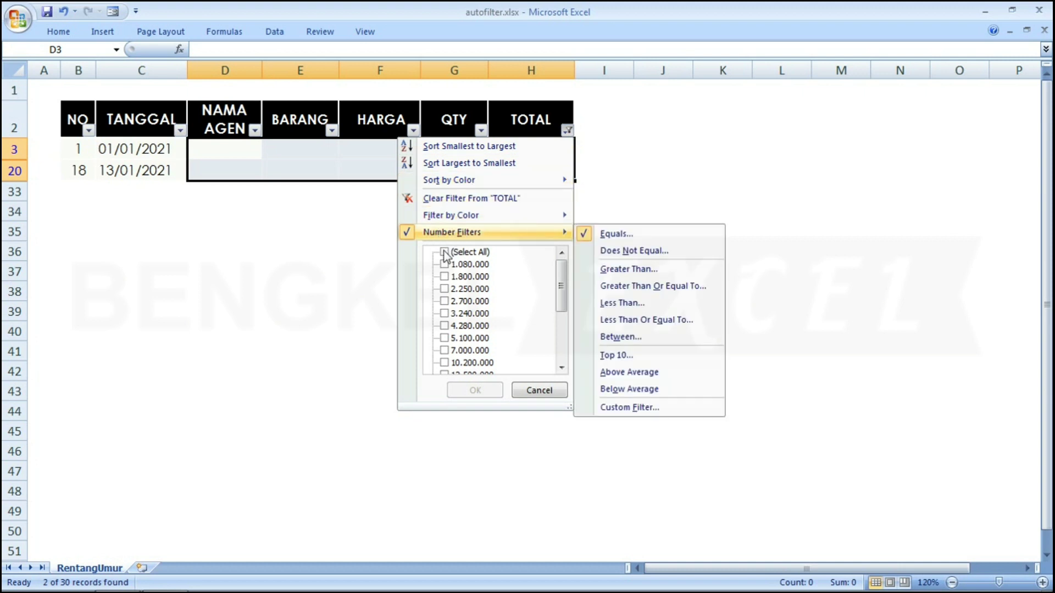
left_click(445, 253)
left_click(468, 390)
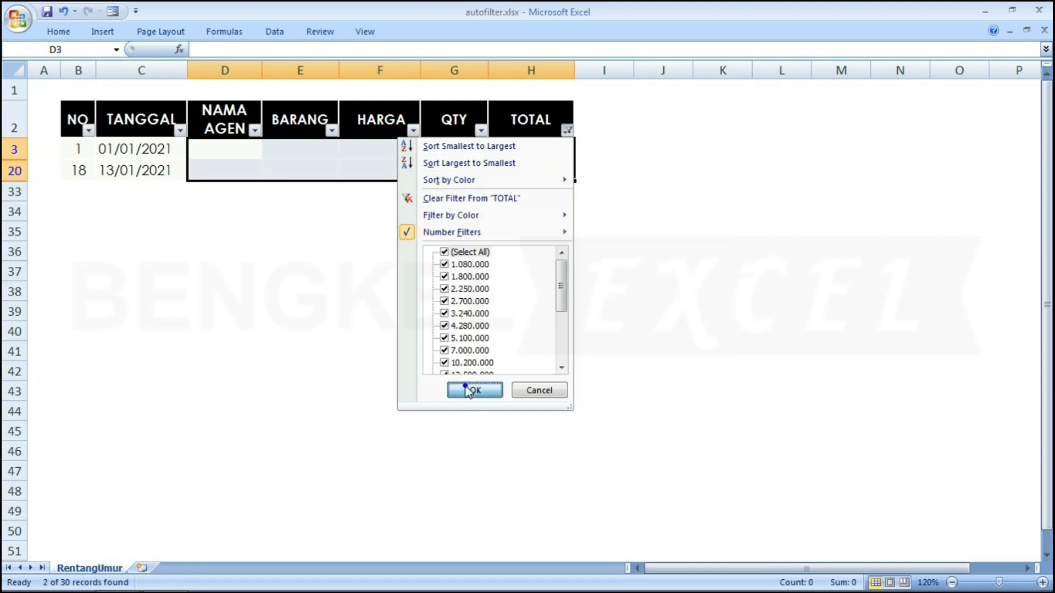
- Check the cells of row 3 from NAMA AGEN through TOTAL for remaining entries
left_click(416, 230)
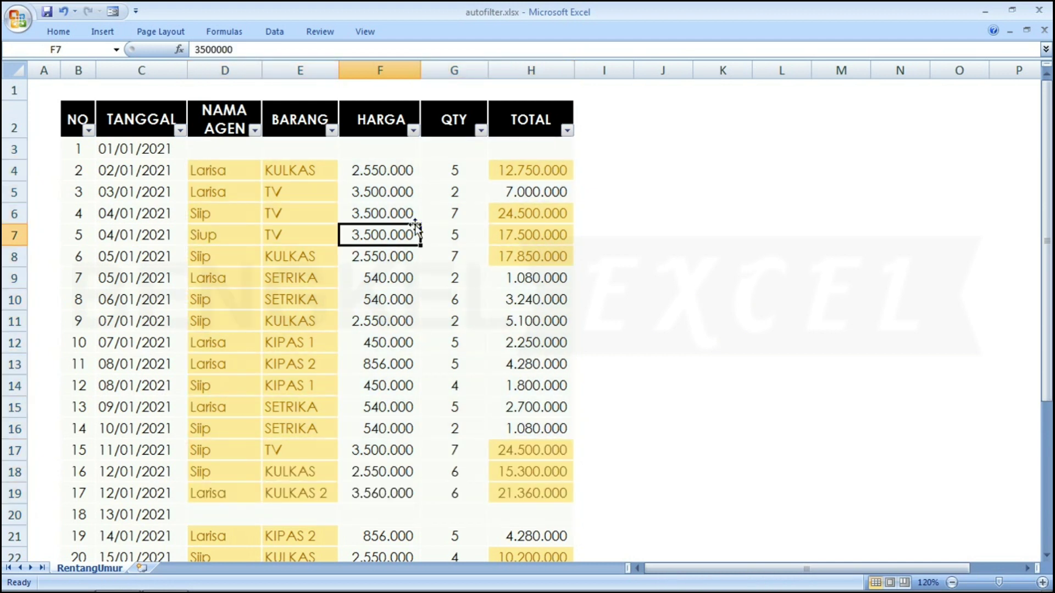
left_click(416, 222)
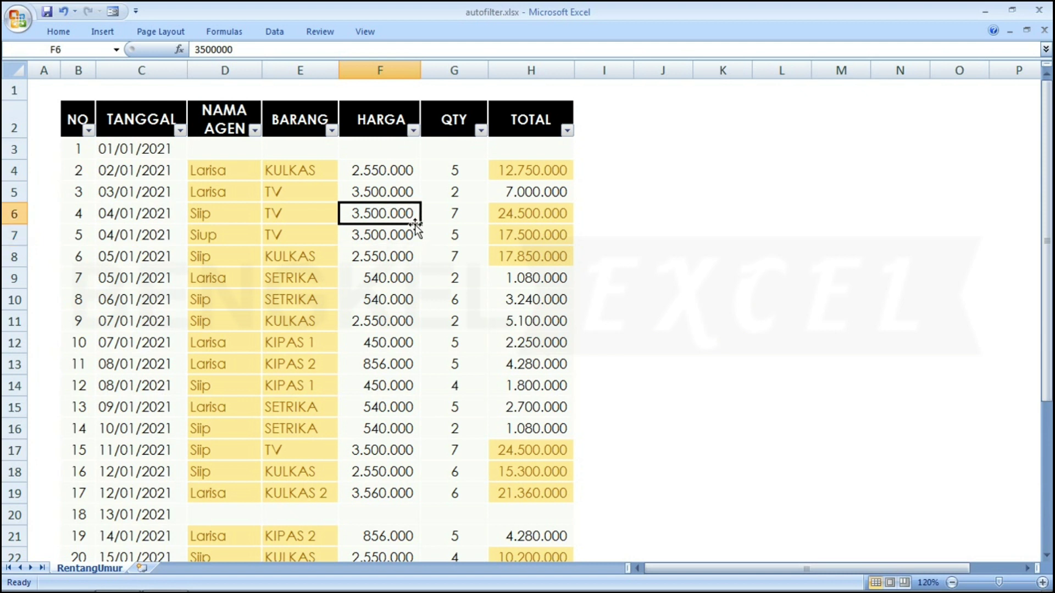
key("Up")
key("Left")
key("Left")
key("Up")
key("Up")
key("Right")
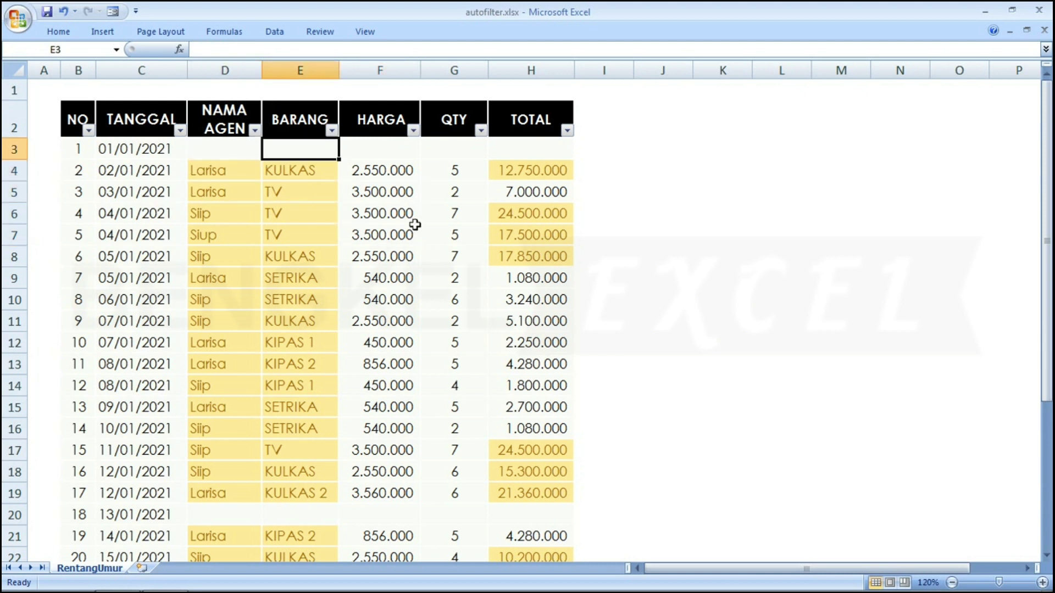
key("Right")
key("Right")
key("Right")
key("Left")
key("Left")
key("Left")
key("Left")
key("Right")
key("Right")
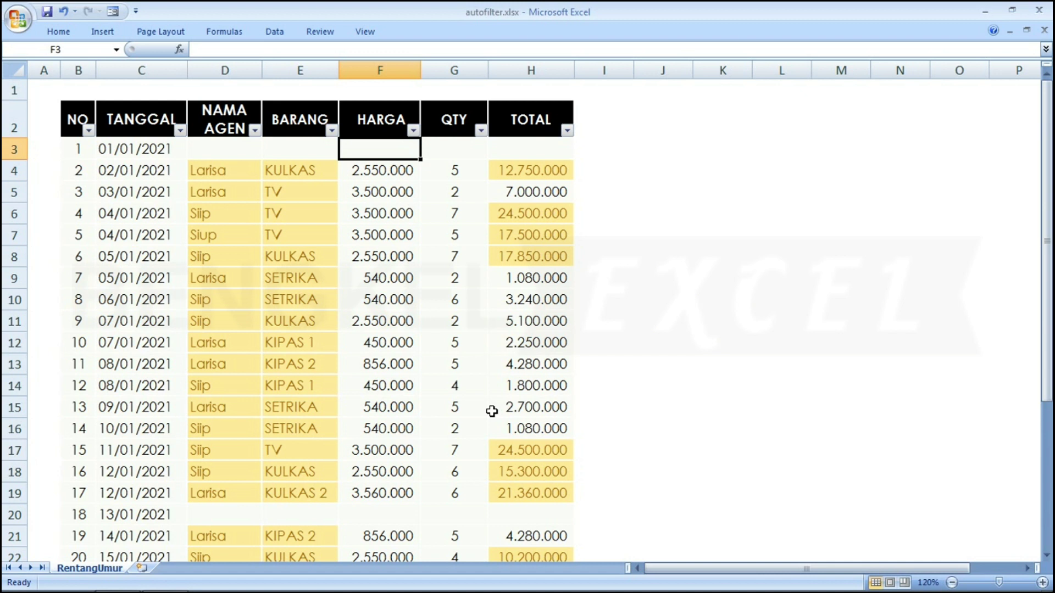
key("Left")
key("Left")
key("Left")
key("Left")
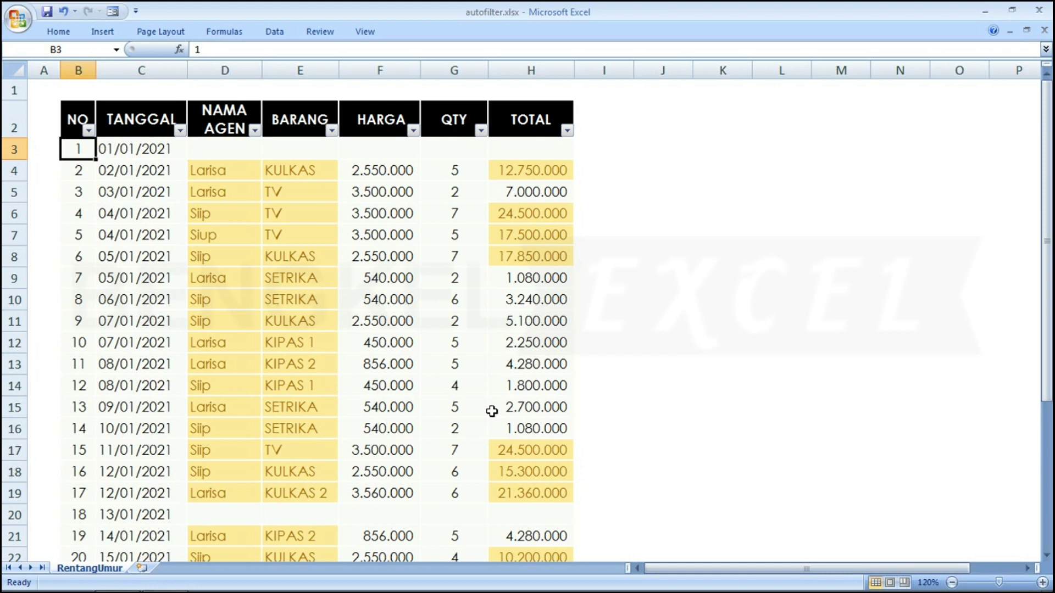
- Select the table's data range B3:H32, from NO through TOTAL for the rows numbered 1 to 30
key("shift+Right")
key("shift+Right")
key("shift+Right")
key("shift+Right")
key("shift+Right")
key("shift+Right")
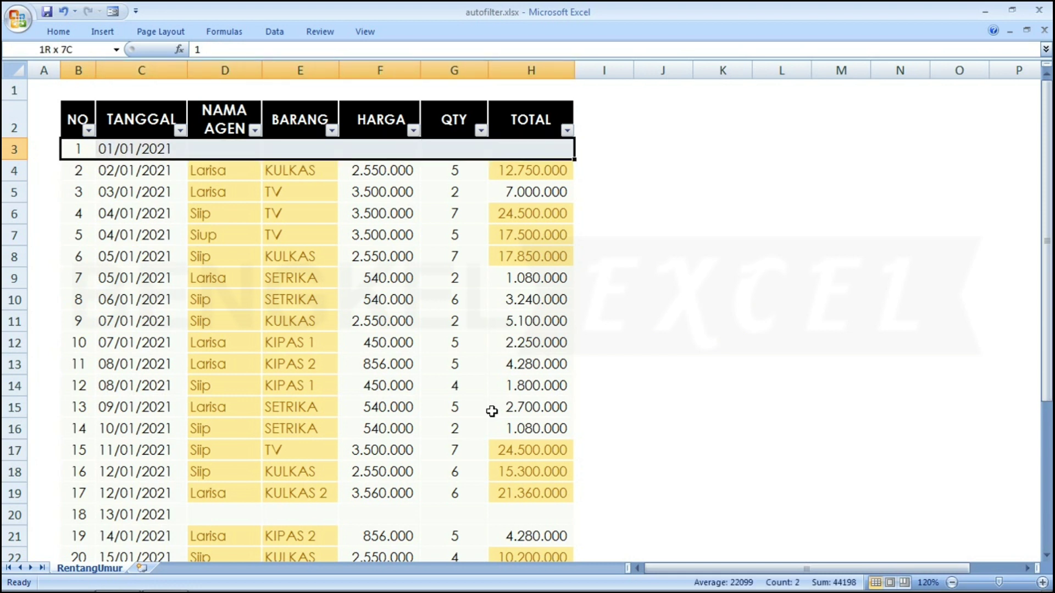
key("shift+Down")
key("shift+Down")
key("shift+Down")
key("shift+Down")
key("shift+Down")
key("shift+Down")
key("shift+Down")
key("shift+Down")
key("shift+Down")
key("shift+Down")
key("shift+Down")
key("shift+Down")
key("shift+Down")
key("shift+Down")
key("shift+Down")
key("shift+Down")
key("shift+Down")
key("shift+Down")
key("shift+Down")
key("shift+Down")
key("shift+Down")
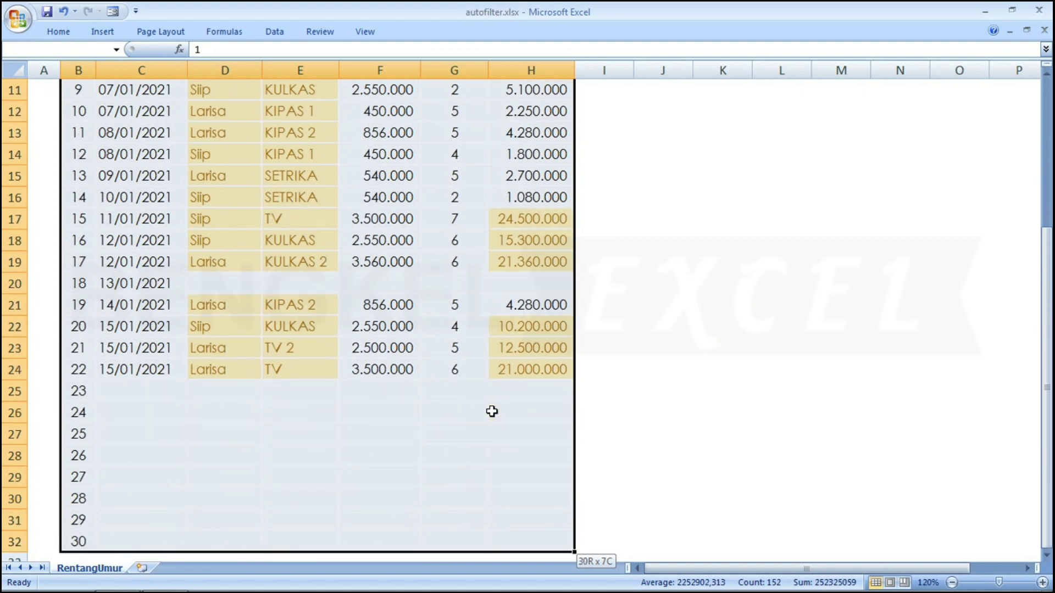
key("shift+Up")
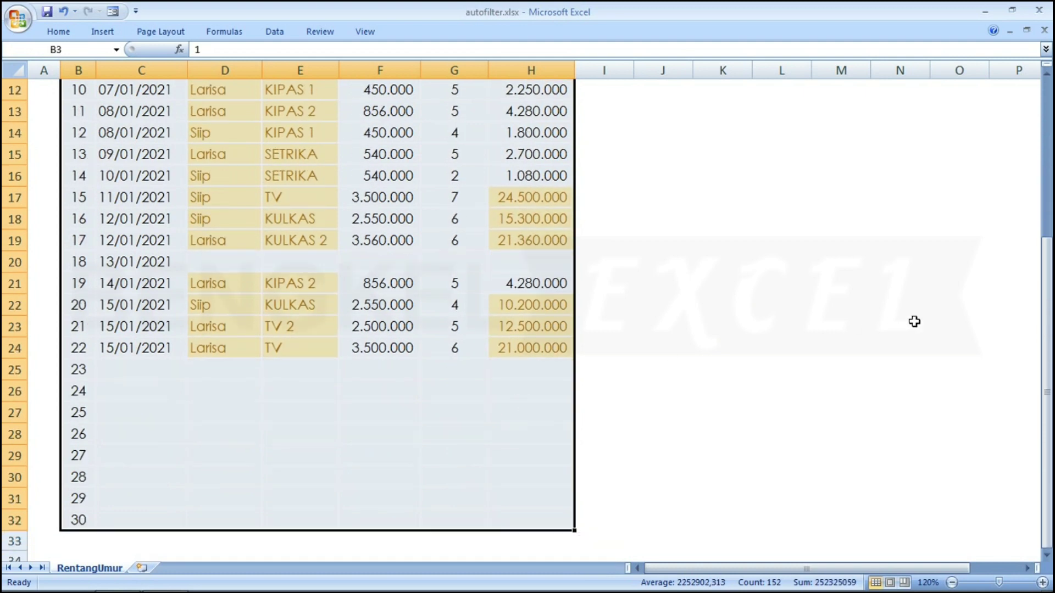
- Filter the TOTAL column so that only (Blanks) is selected
left_click_drag(1046, 297, 1047, 140)
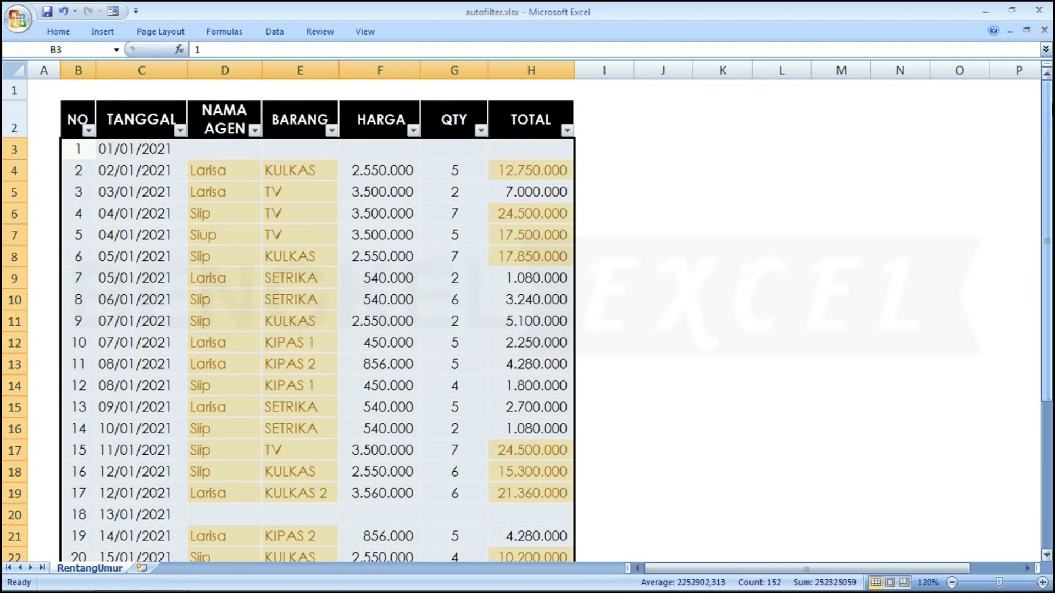
left_click(567, 131)
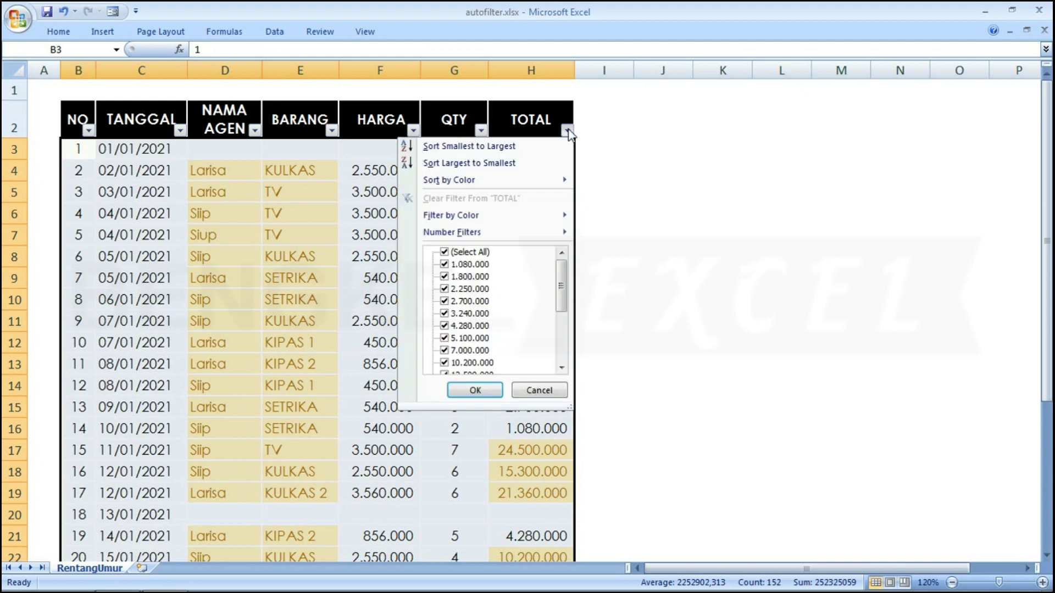
left_click(444, 252)
left_click_drag(559, 281, 559, 329)
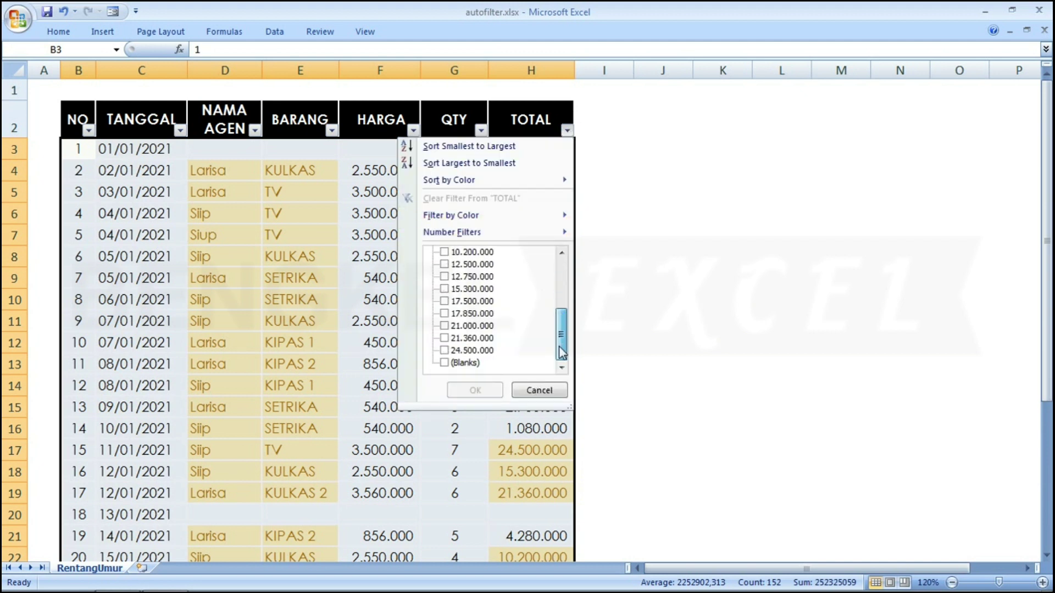
left_click(444, 364)
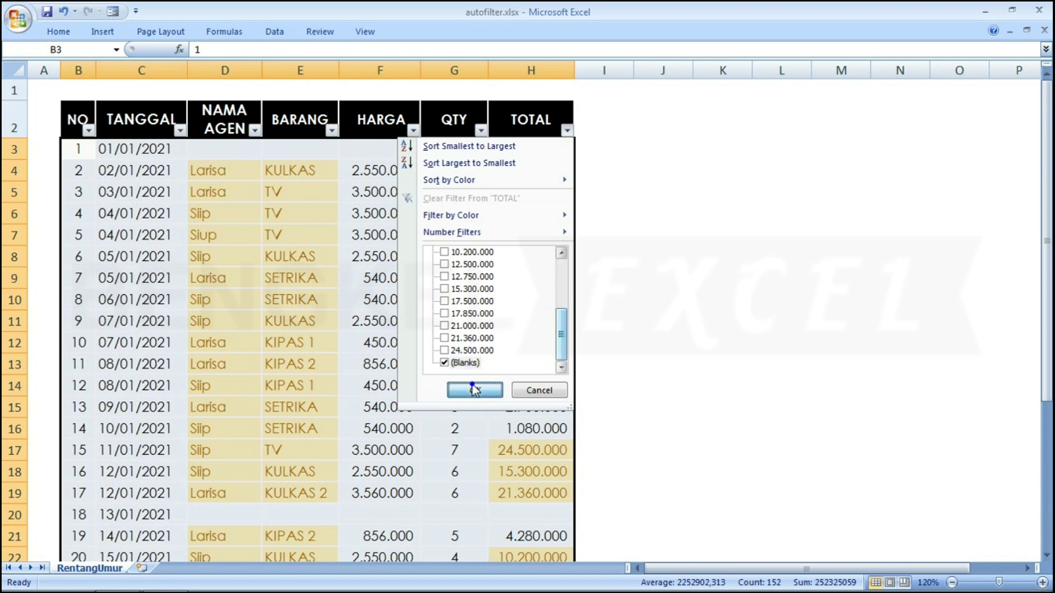
left_click(472, 387)
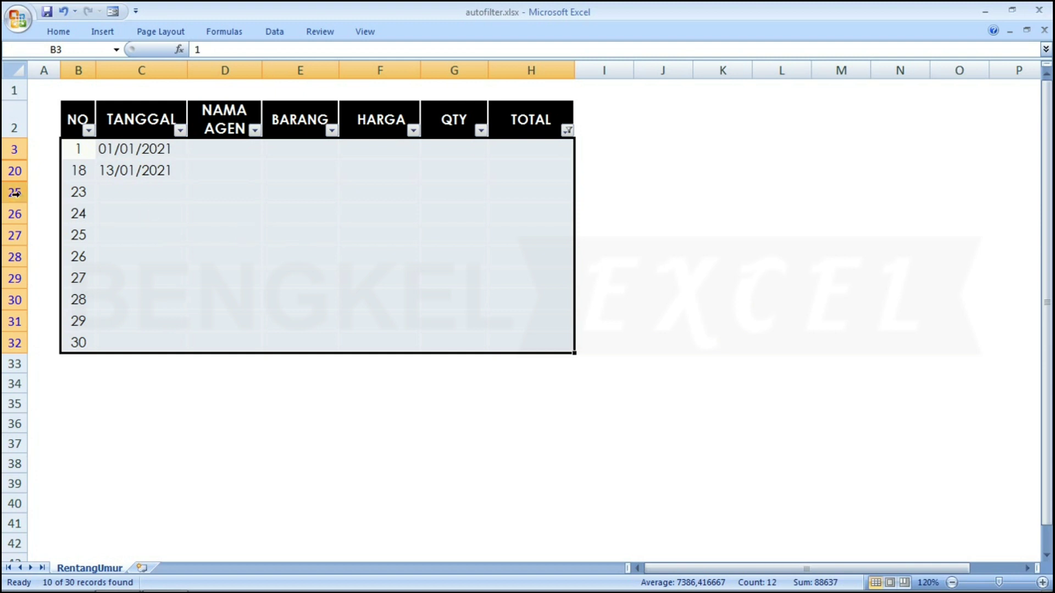
- Delete all the filtered blank-total sheet rows, from row 3 through row 32
left_click_drag(5, 150, 9, 344)
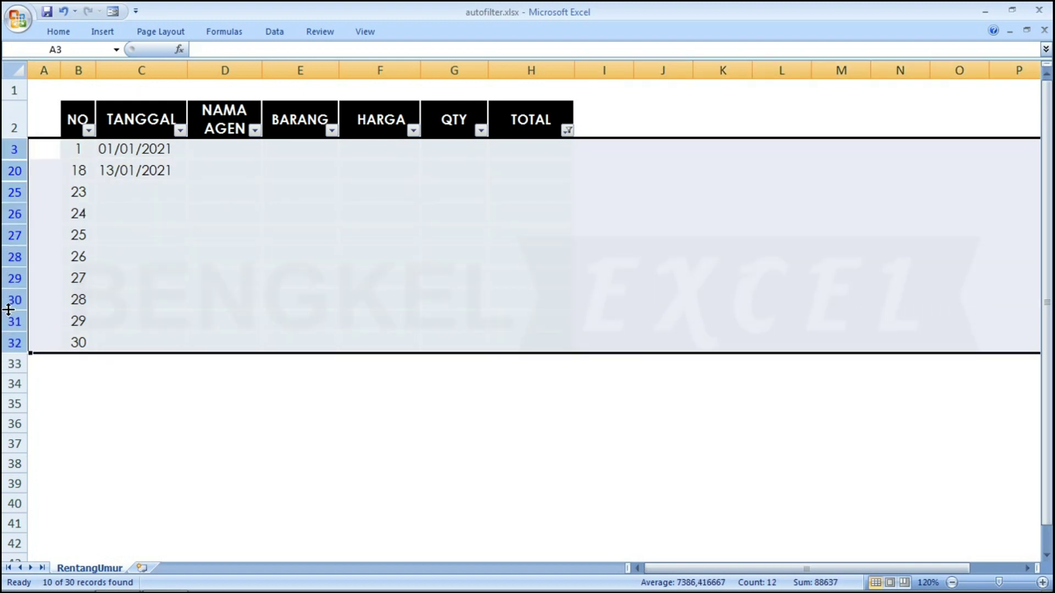
right_click(7, 321)
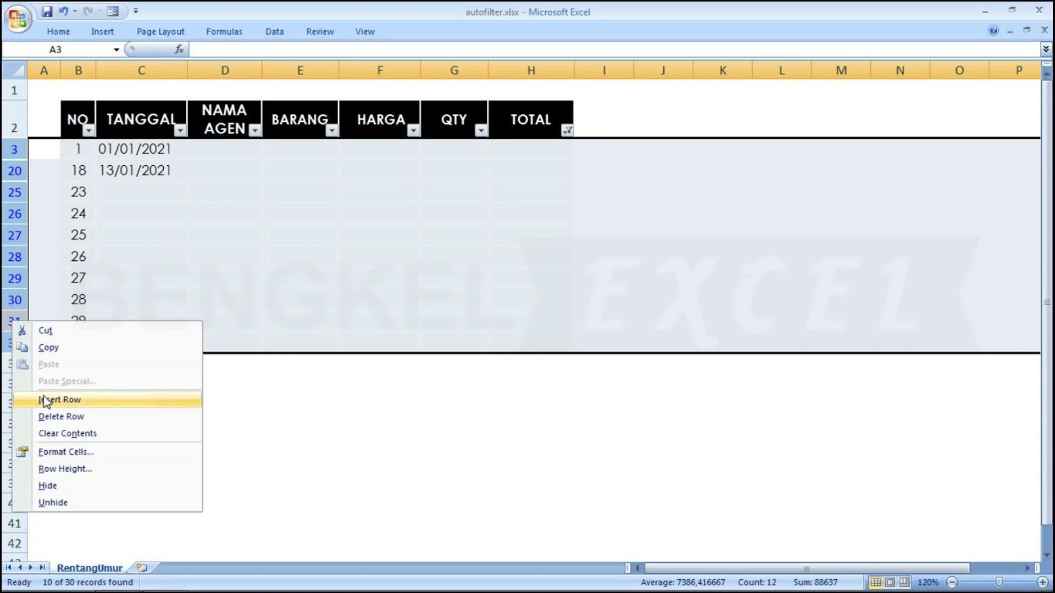
left_click(43, 416)
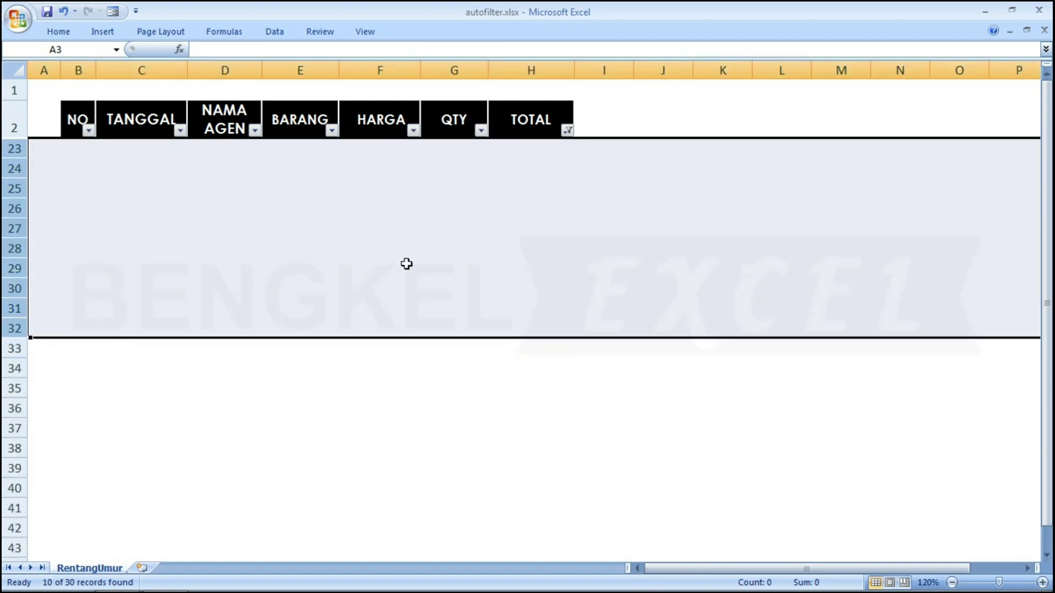
- Reselect all values in the TOTAL filter to show the remaining rows
left_click(497, 226)
left_click(567, 130)
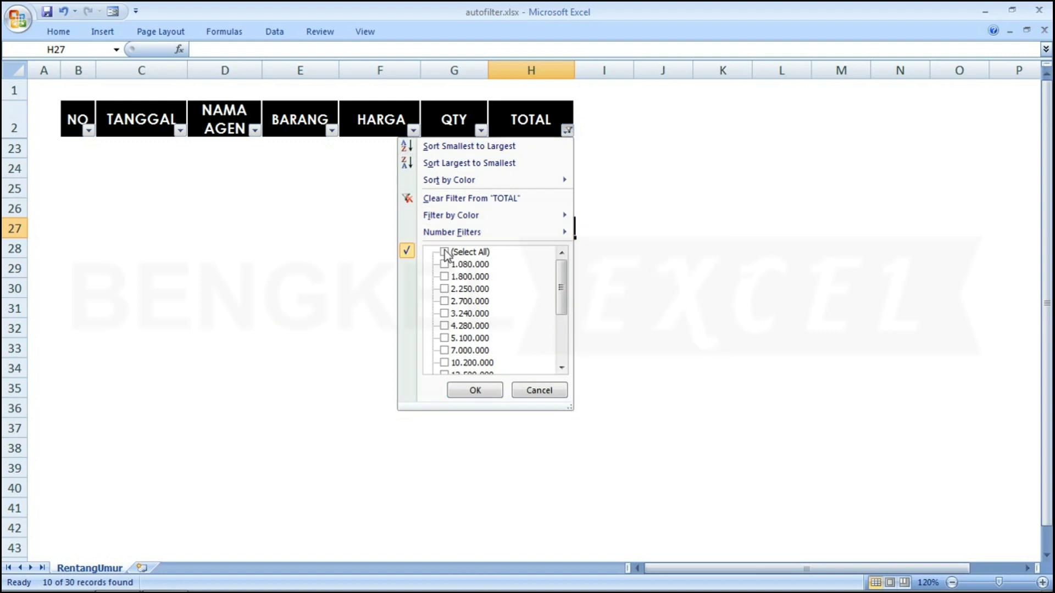
left_click(444, 251)
left_click(475, 390)
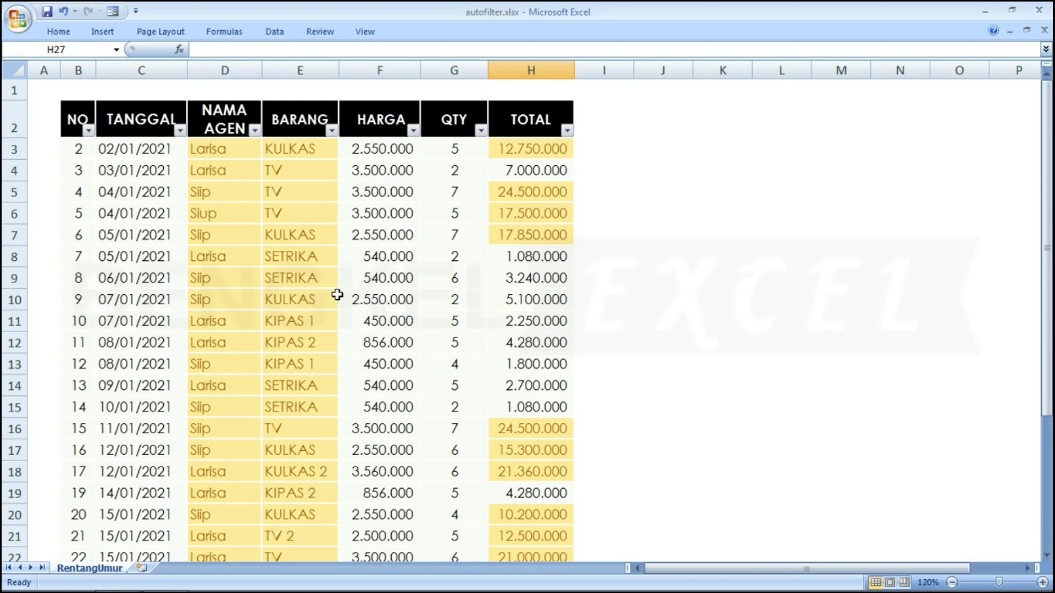
- Examine the table for leftover blank rows, from below its last entry up to the header and across the first data row
key("Down")
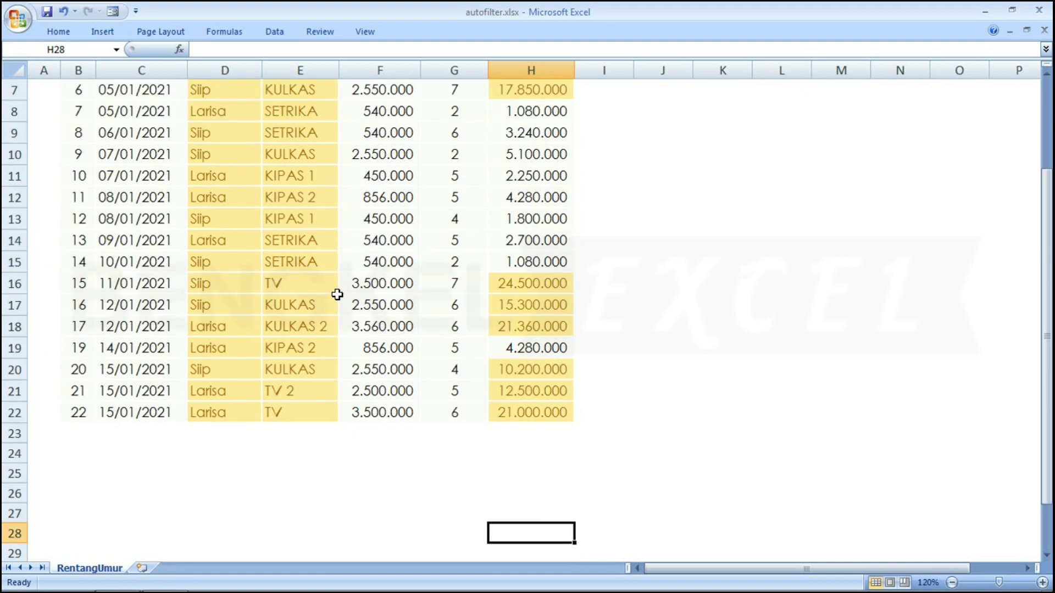
key("Left")
key("Up")
key("Up")
key("Up")
key("Up")
key("Up")
key("Up")
key("Up")
key("Up")
key("Up")
key("Up")
key("Up")
key("Up")
key("Up")
key("Up")
key("Up")
key("Up")
key("Up")
key("Up")
key("Up")
key("Up")
key("Up")
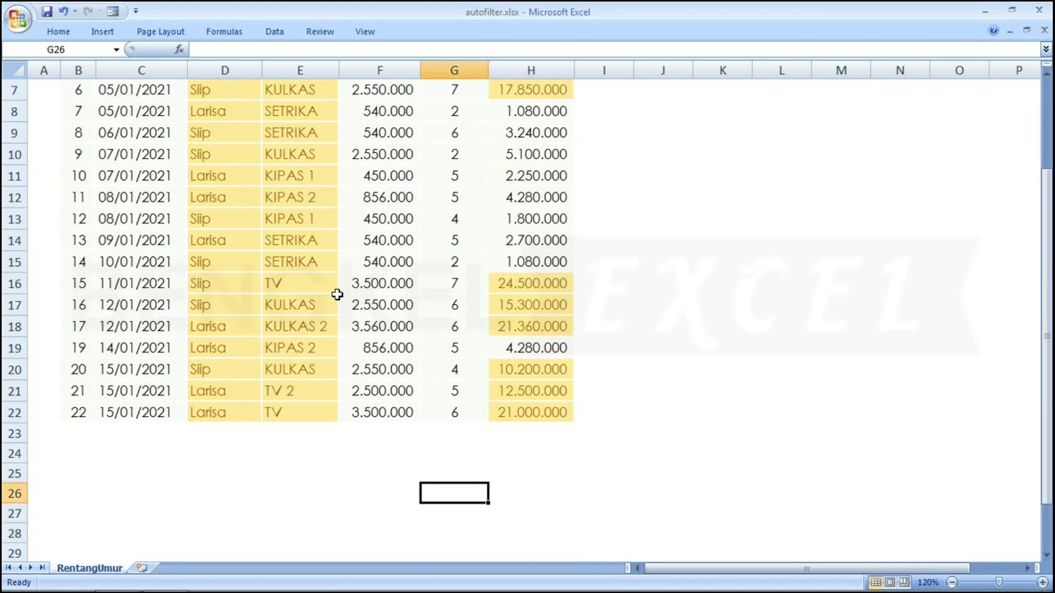
key("Down")
key("Down")
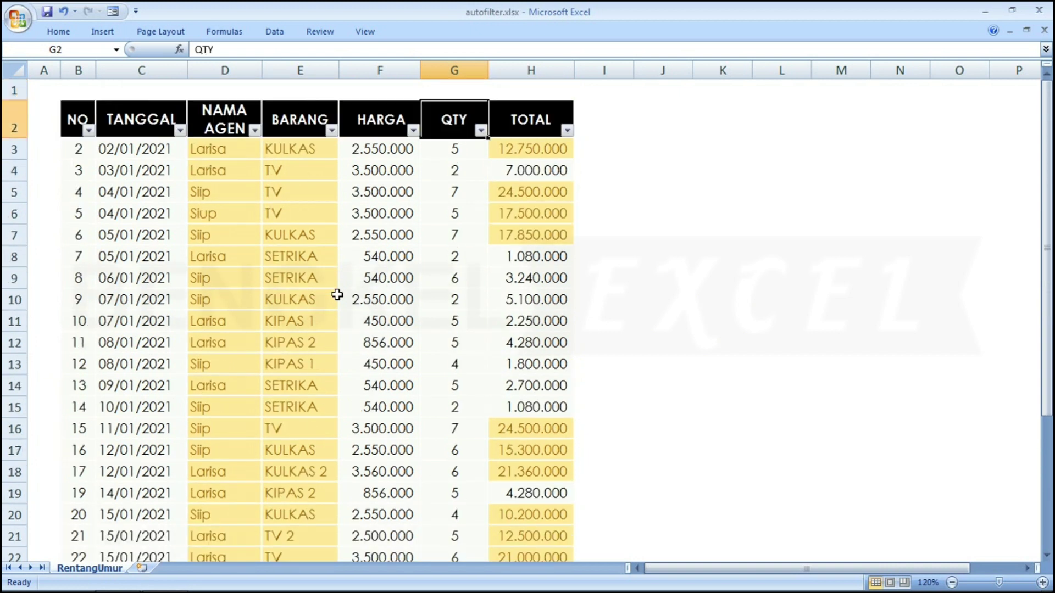
key("Left")
key("Left")
key("Left")
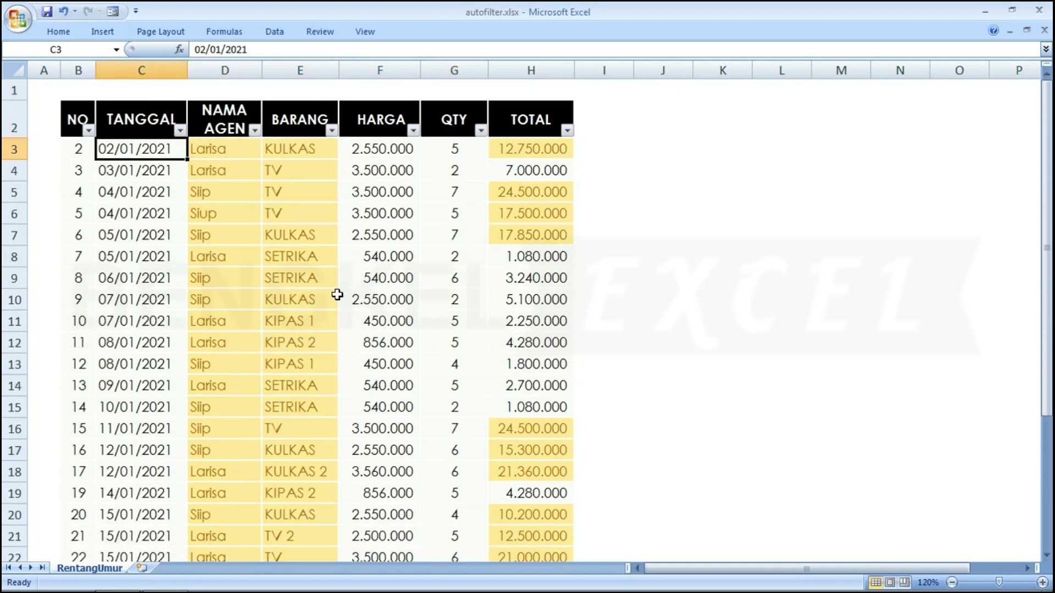
key("Right")
key("Left")
key("Right")
key("Right")
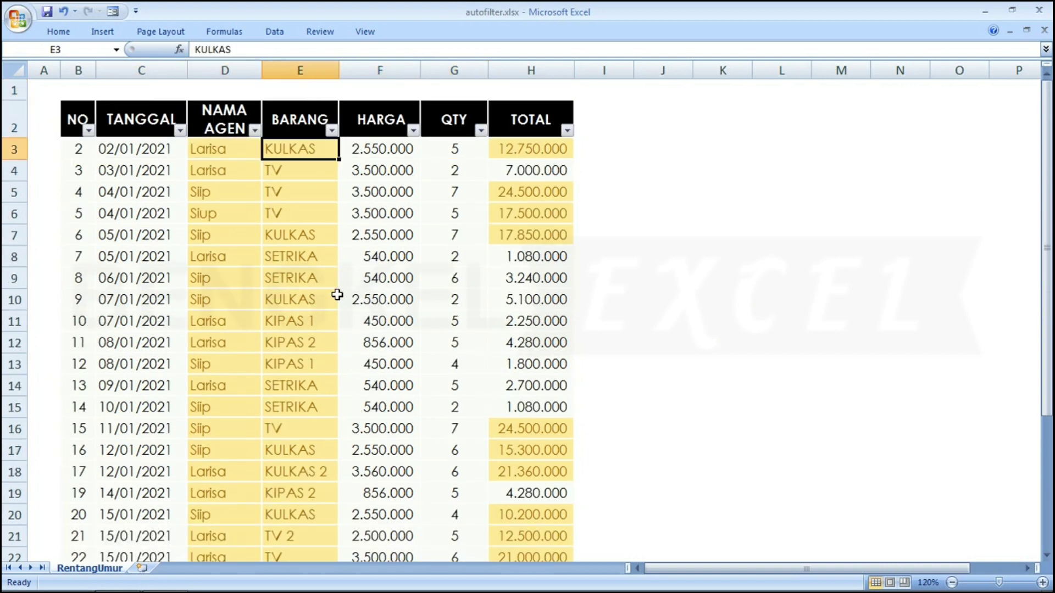
key("Left")
key("Left")
key("Right")
key("Right")
key("Right")
key("Right")
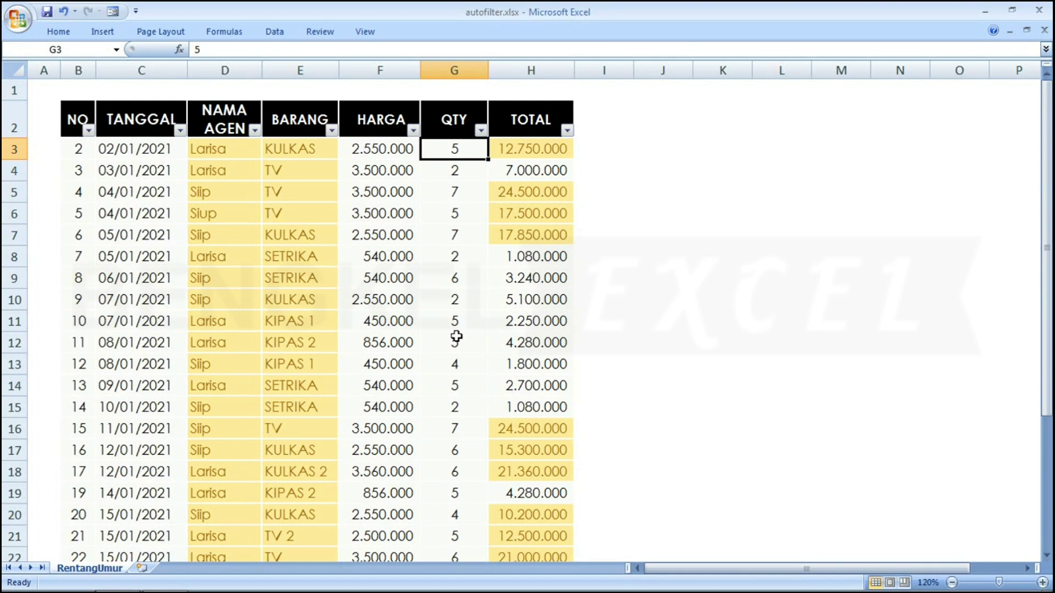
- Undo the blank-row deletion and move back and forth through the earlier entry deletions and filter changes
key("ctrl+z")
key("ctrl+y")
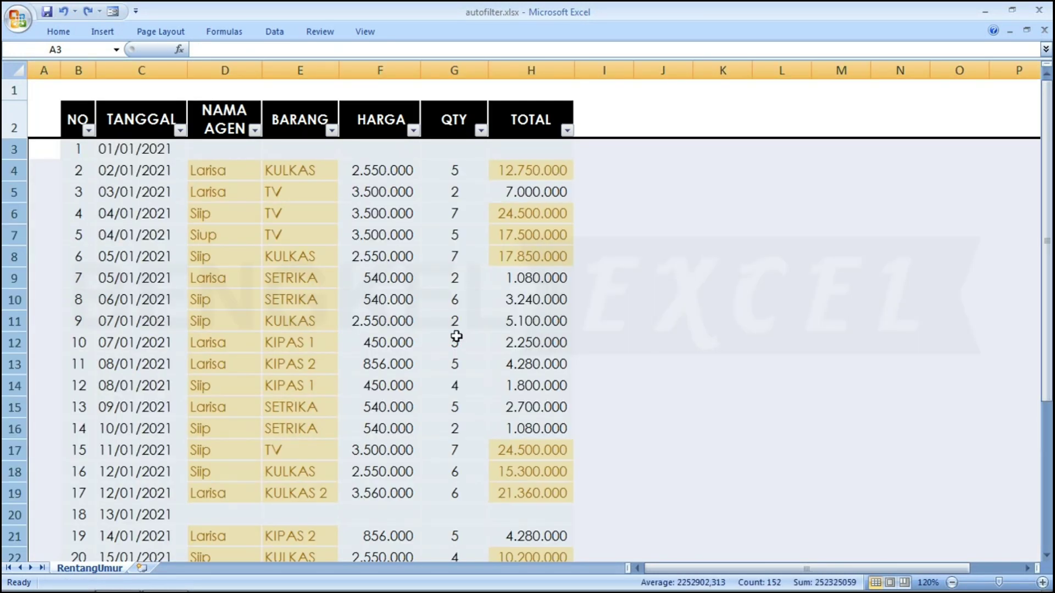
key("ctrl+z")
key("ctrl+z")
key("ctrl+z")
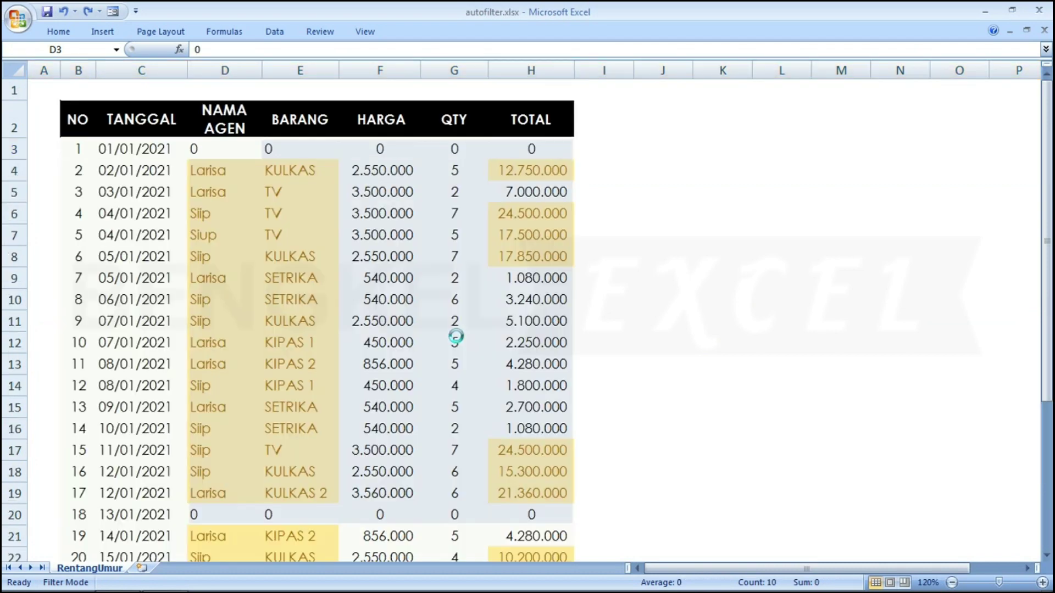
key("ctrl+y")
key("ctrl+y")
key("ctrl+z")
key("ctrl+z")
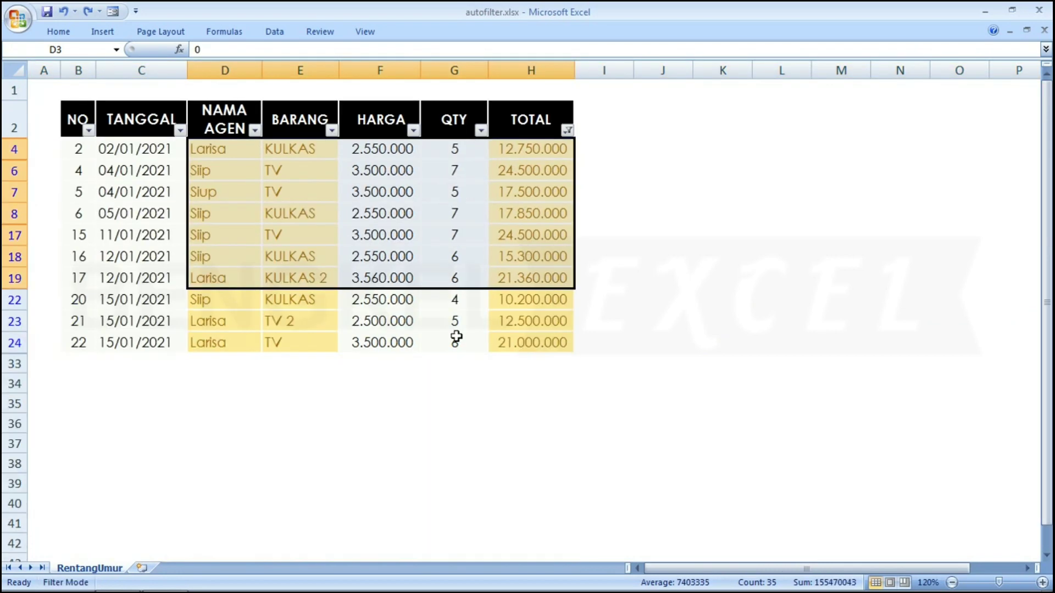
key("ctrl+y")
key("Left")
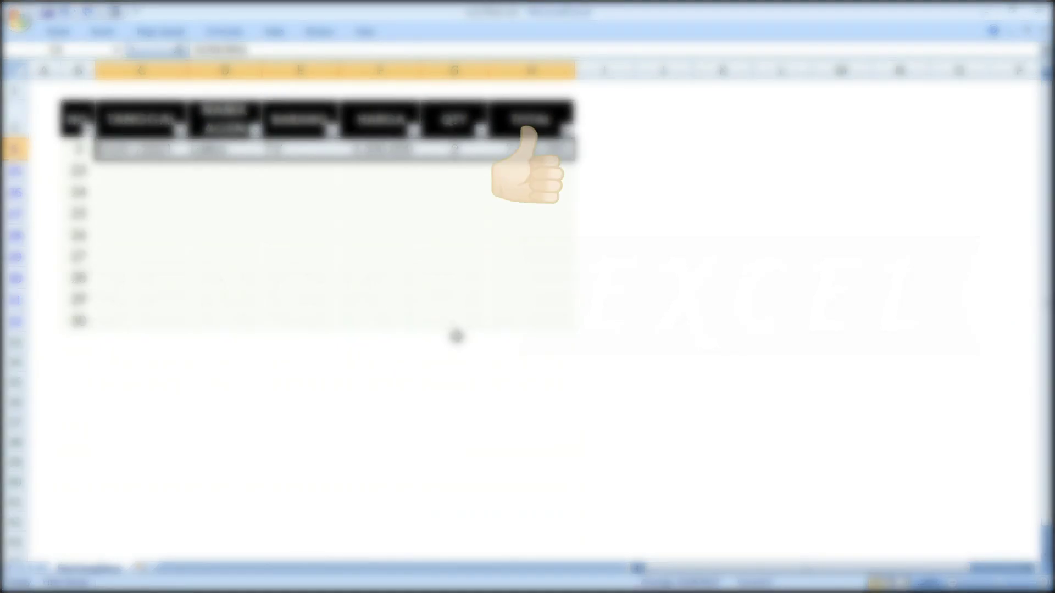